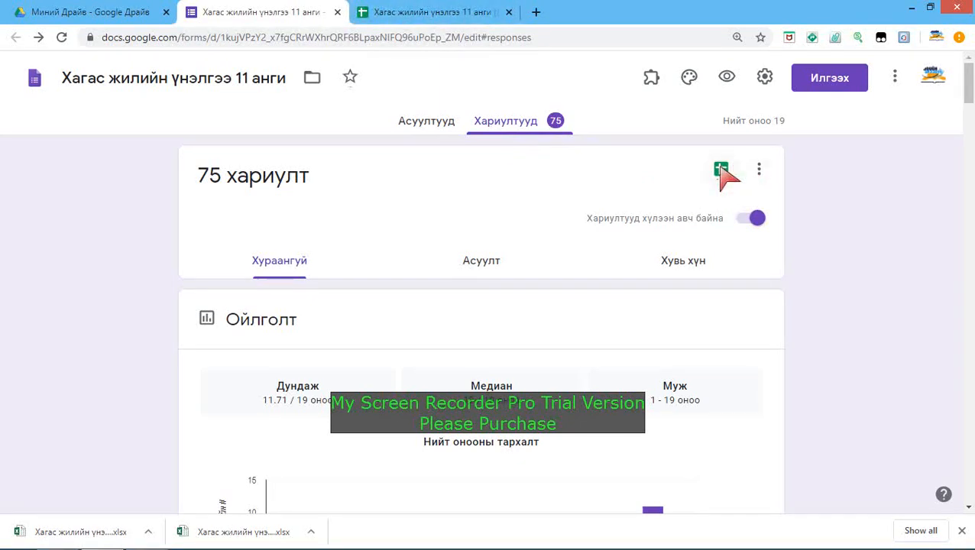
Step: Switch to the form's response spreadsheet and bring up the file formats available for downloading it
{"action": "left_click", "coordinate": [433, 11]}
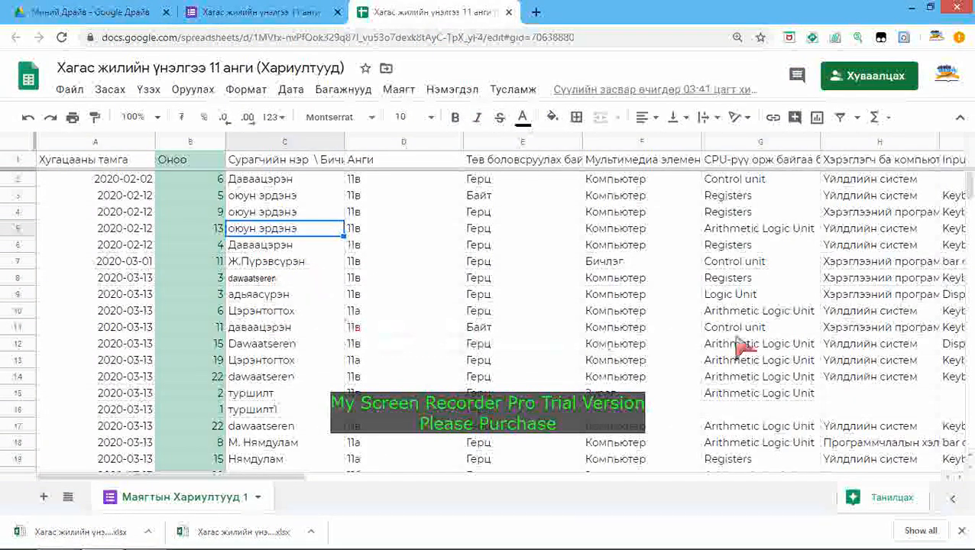
{"action": "left_click_drag", "start_coordinate": [263, 478], "coordinate": [256, 497]}
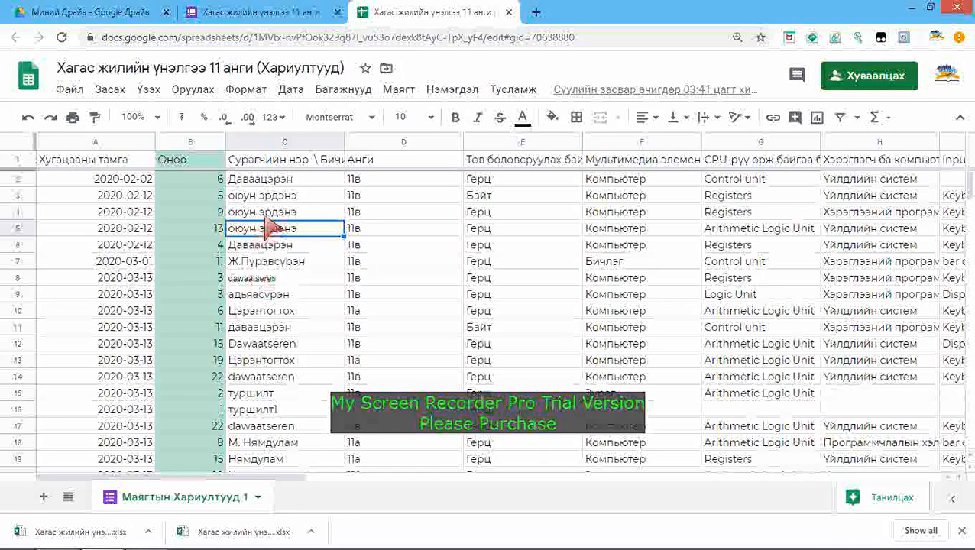
{"action": "left_click", "coordinate": [269, 217]}
{"action": "left_click", "coordinate": [68, 91]}
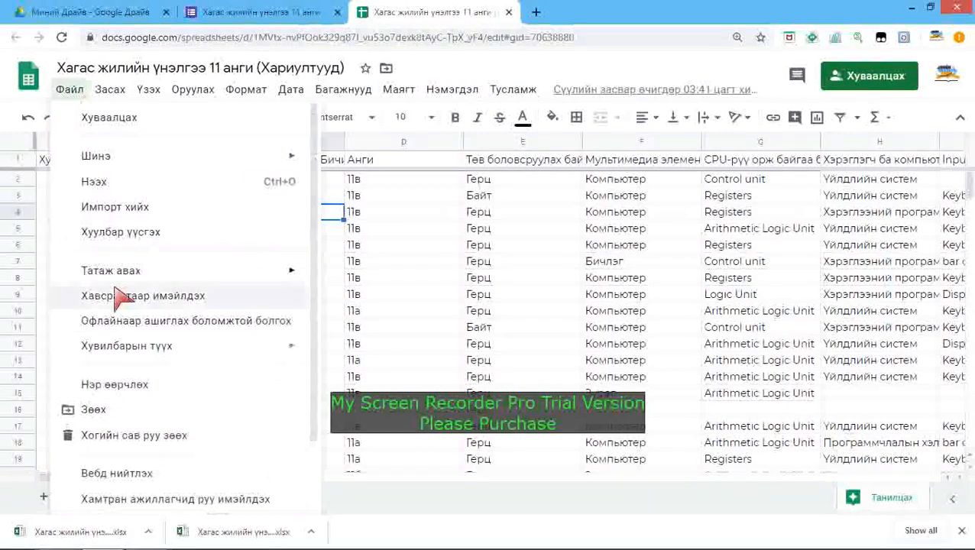
{"action": "mouse_move", "coordinate": [131, 276]}
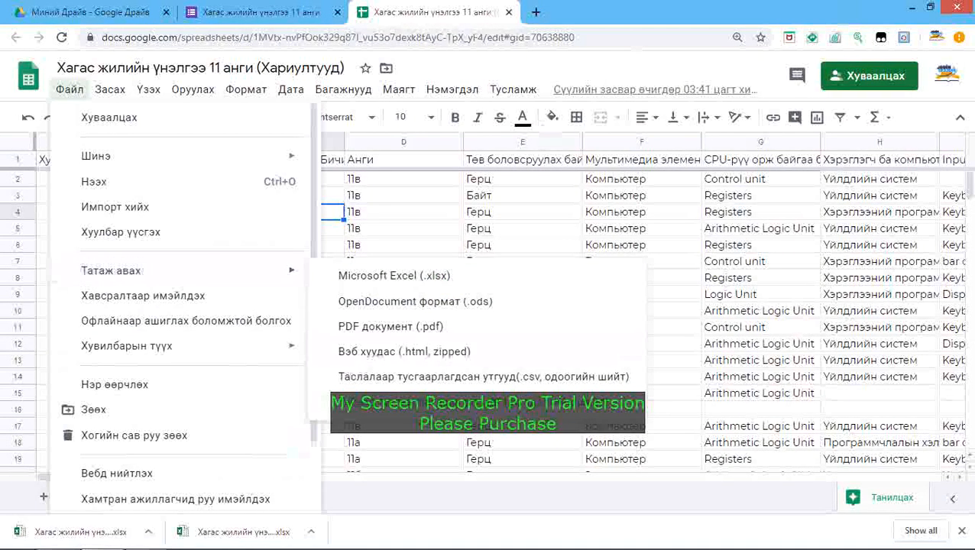
Step: Open Хагас жилийн үнэлгээ 11 анги (Хариултууд).xlsx from the Downloads folder in Excel, with the recovery list closed and the window maximized
{"action": "mouse_move", "coordinate": [171, 543]}
{"action": "left_click", "coordinate": [58, 537]}
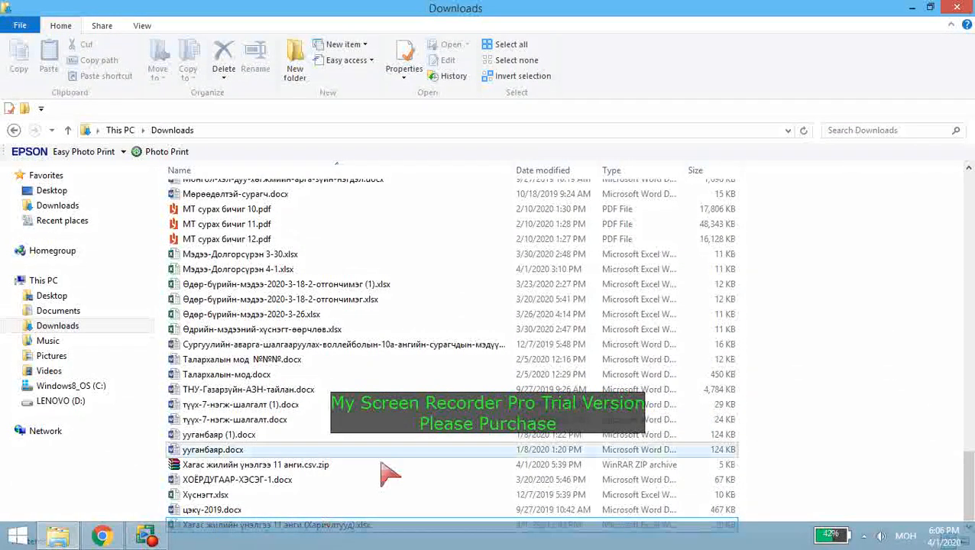
{"action": "left_click", "coordinate": [333, 526]}
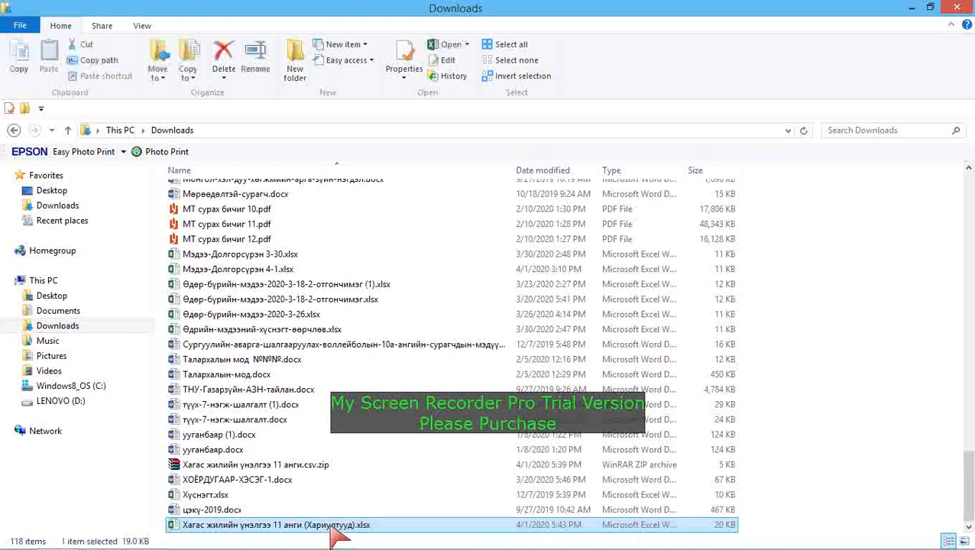
{"action": "double_click", "coordinate": [333, 526]}
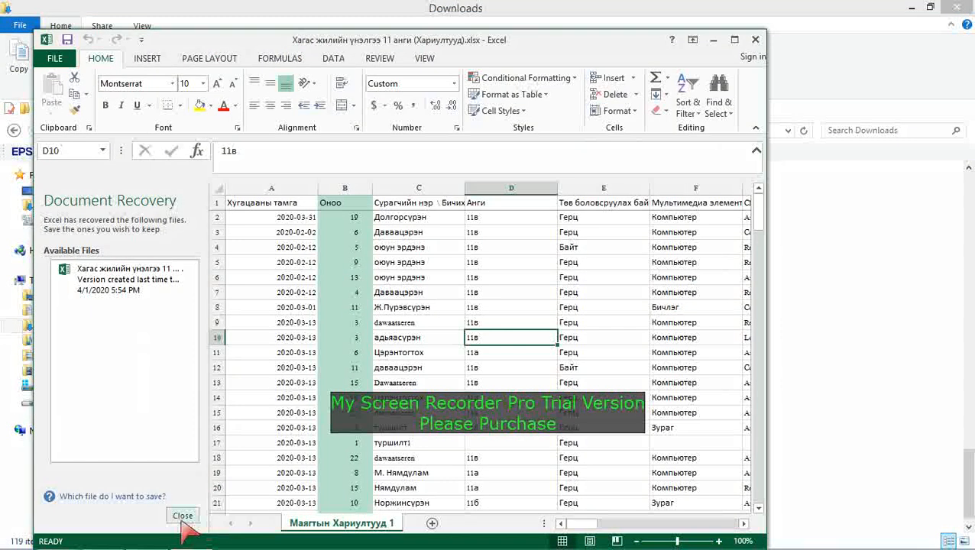
{"action": "left_click", "coordinate": [183, 516]}
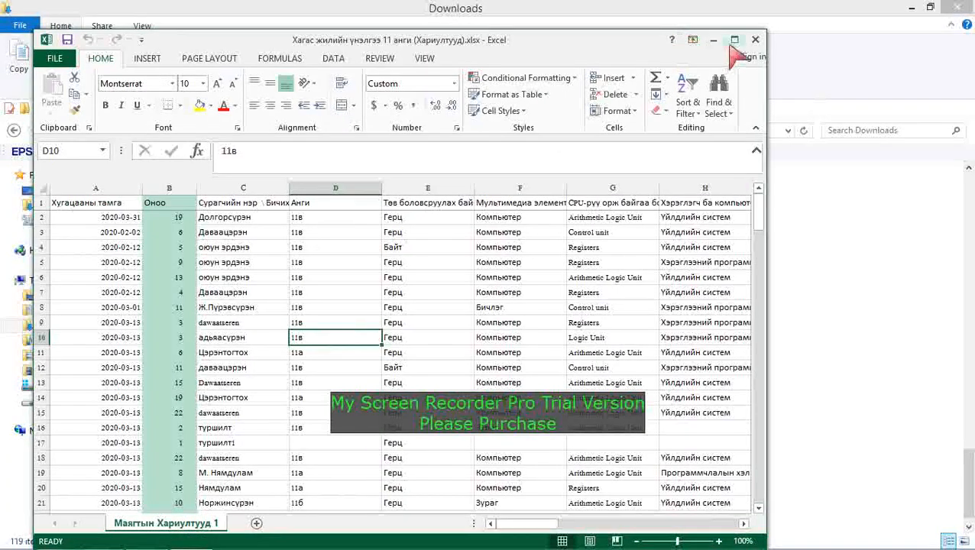
{"action": "left_click", "coordinate": [734, 40]}
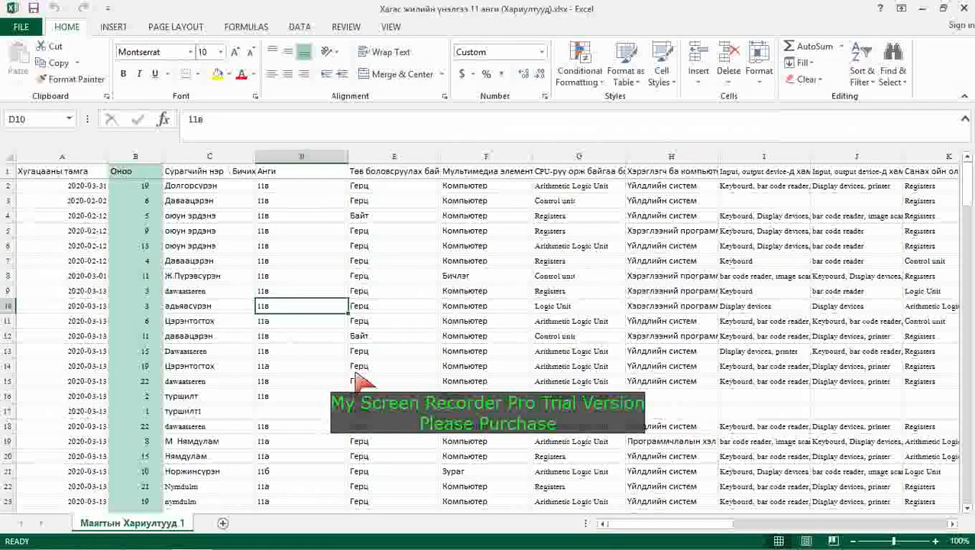
Step: Create a copy of the sheet Маягтын Хариултууд 1 within the same workbook, placed before the original
{"action": "right_click", "coordinate": [147, 524]}
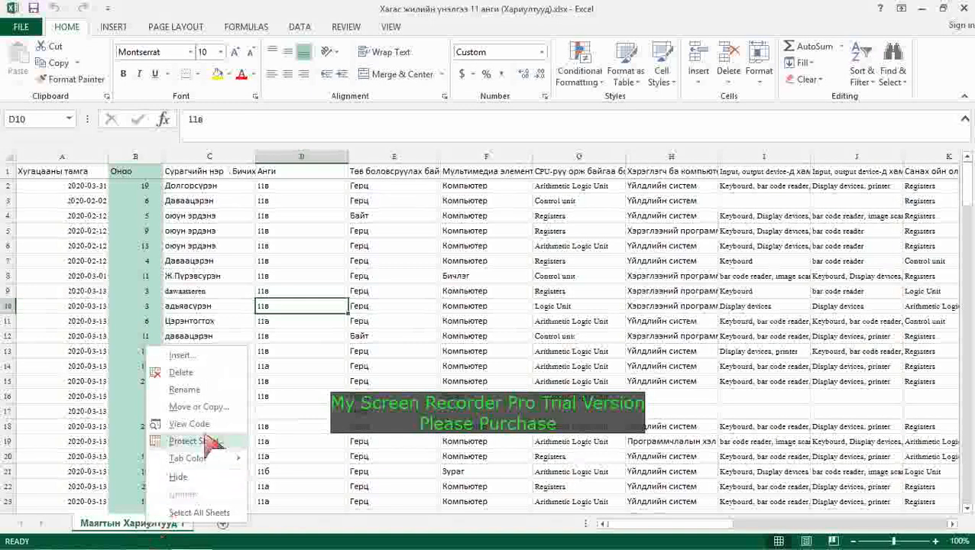
{"action": "left_click", "coordinate": [200, 407]}
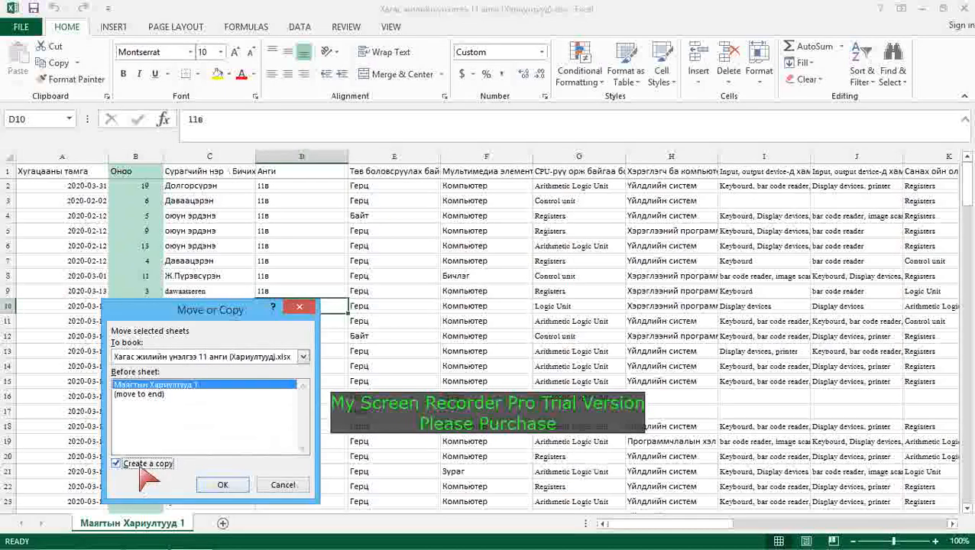
{"action": "left_click", "coordinate": [222, 486]}
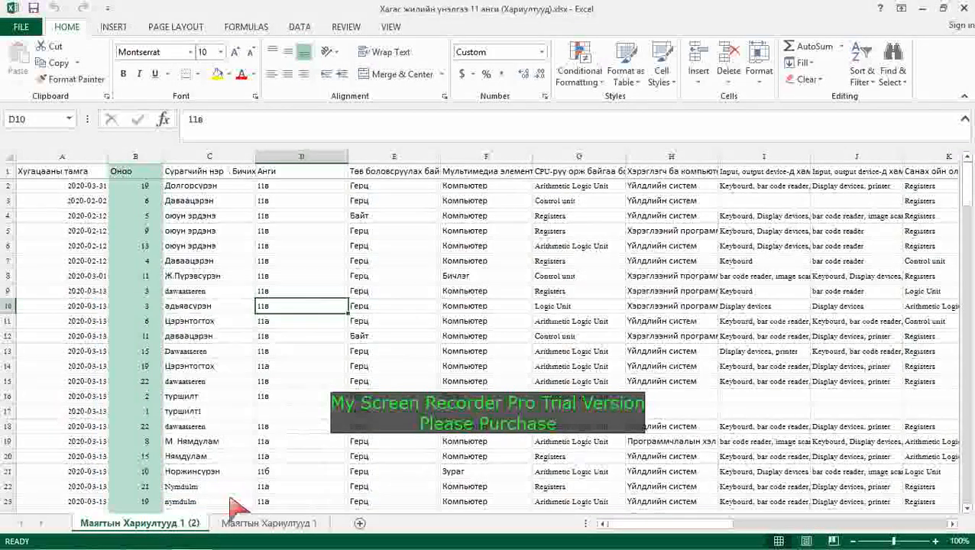
{"action": "left_click", "coordinate": [229, 526]}
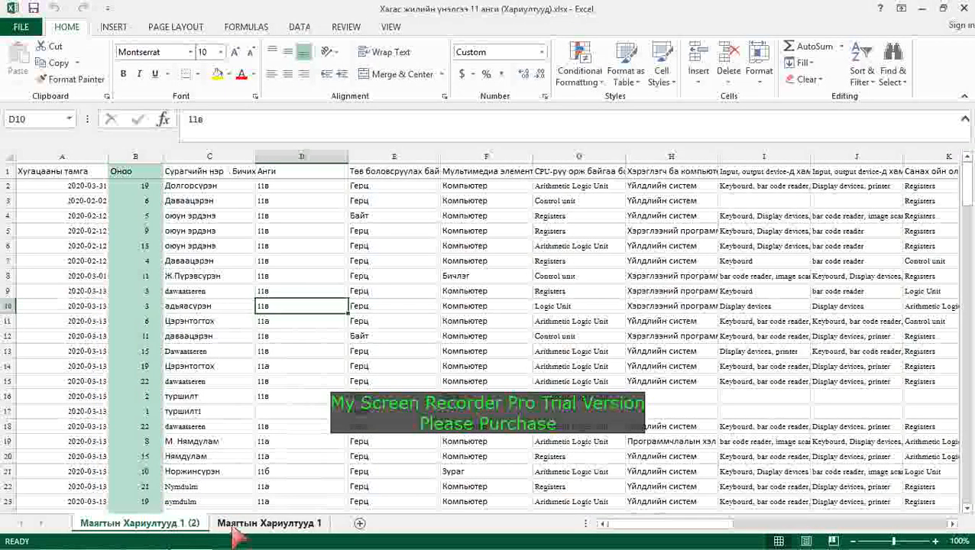
{"action": "left_click", "coordinate": [190, 527]}
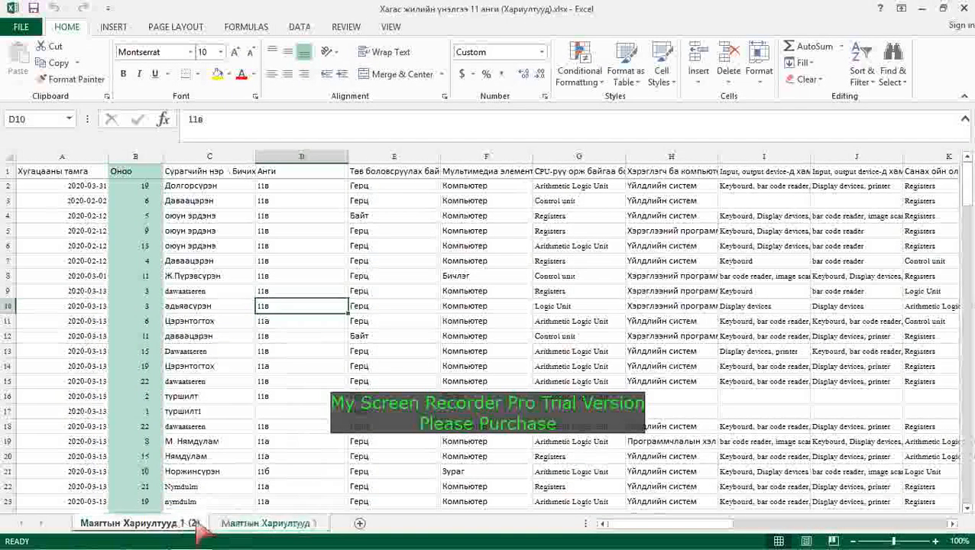
Step: Rename the original sheet Маягтын Хариултууд 1 as анализ
{"action": "right_click", "coordinate": [271, 527]}
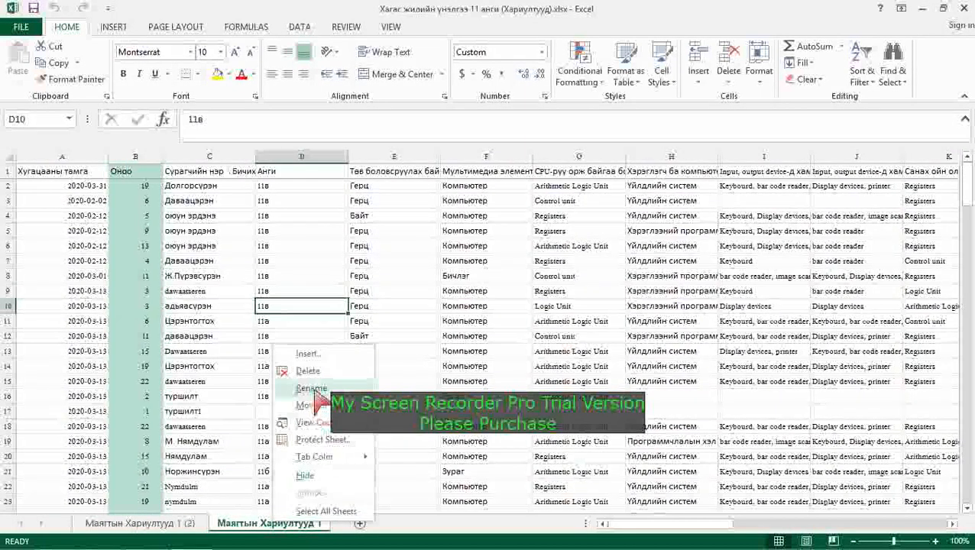
{"action": "left_click", "coordinate": [314, 395]}
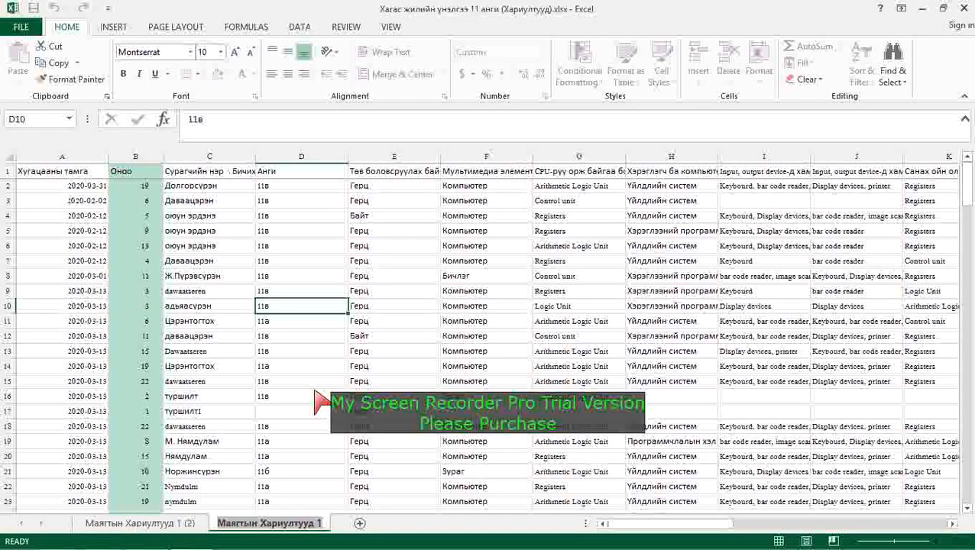
{"action": "type", "text": "анализ"}
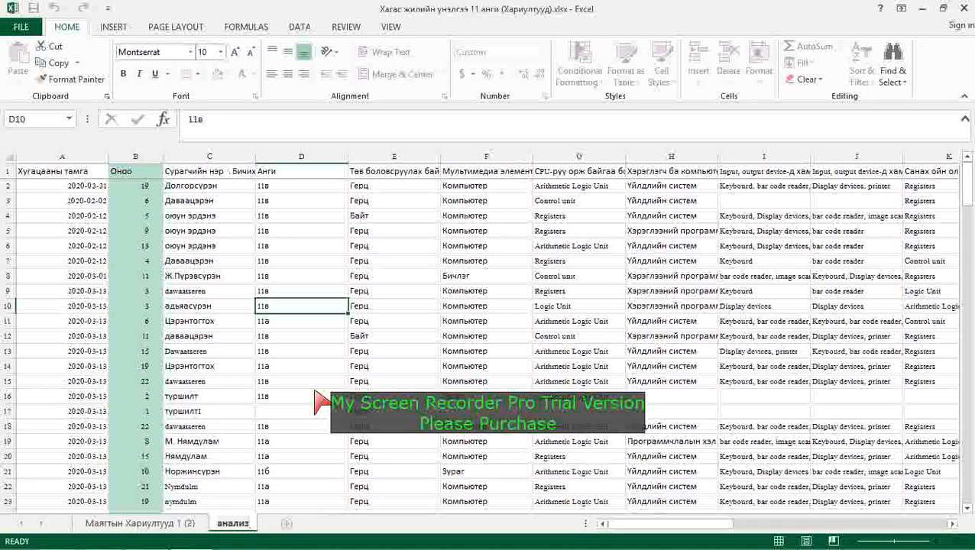
{"action": "left_click", "coordinate": [314, 395]}
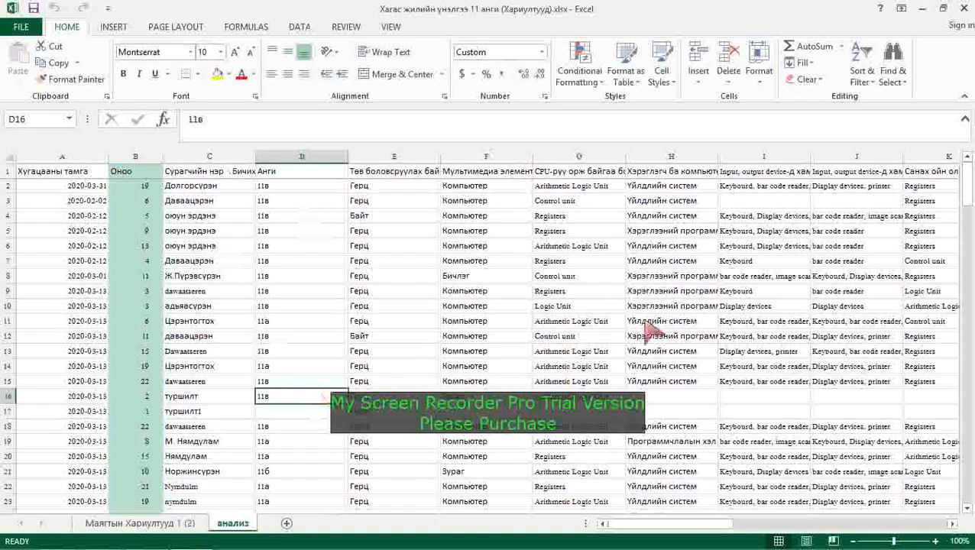
Step: Delete the timestamp column Хугацааны тамга from the анализ sheet
{"action": "left_click", "coordinate": [99, 158]}
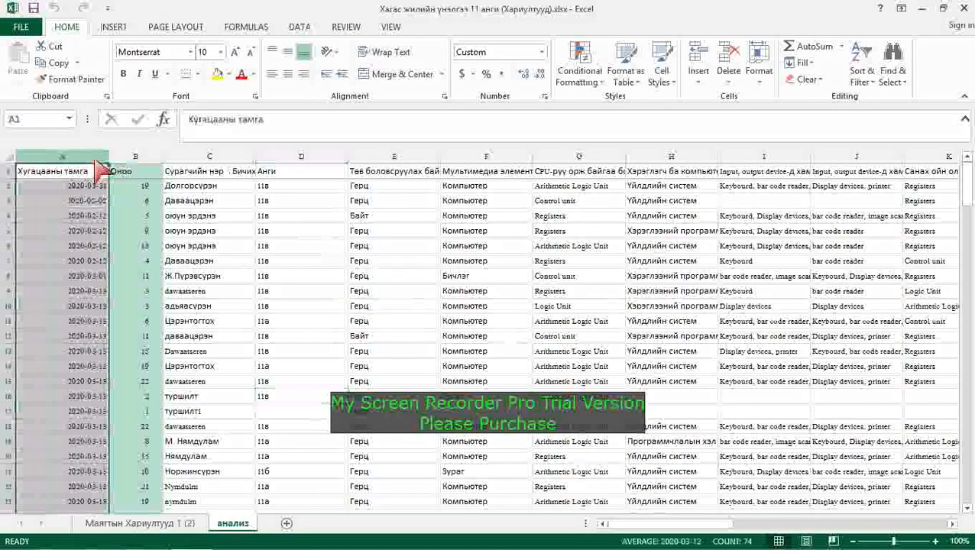
{"action": "right_click", "coordinate": [98, 165]}
{"action": "left_click", "coordinate": [133, 276]}
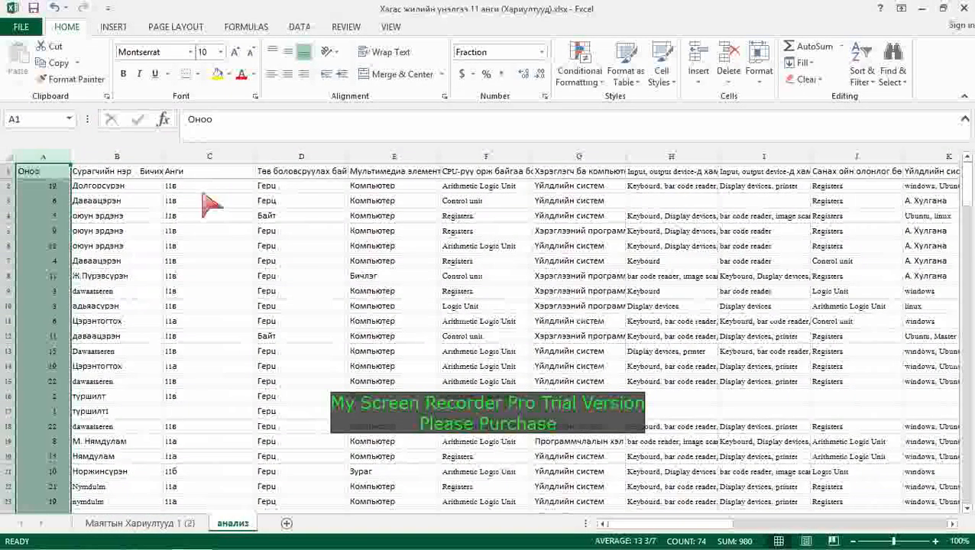
{"action": "left_click", "coordinate": [366, 295]}
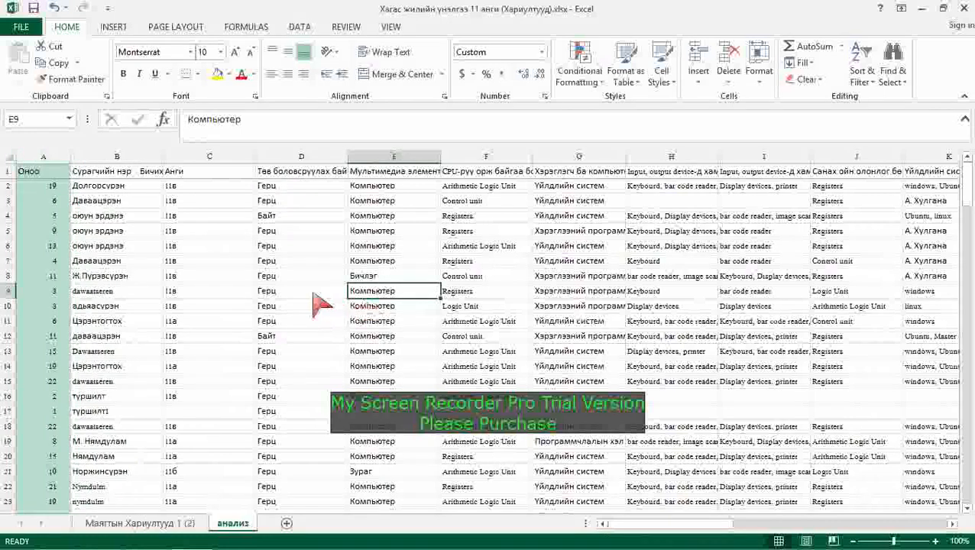
Step: Replace the first two question headings with numbers, entering 1 in D1 and 2 in E1
{"action": "left_click", "coordinate": [296, 173]}
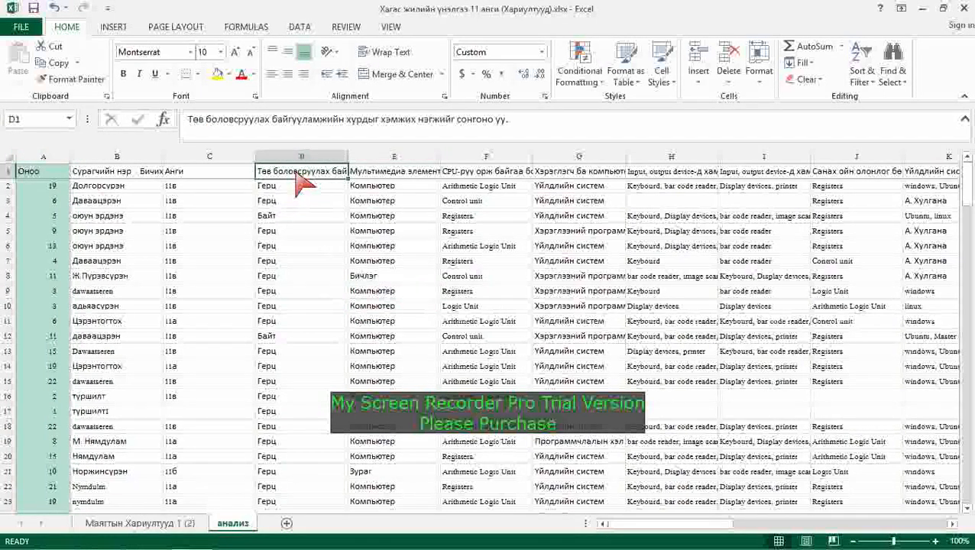
{"action": "type", "text": "1"}
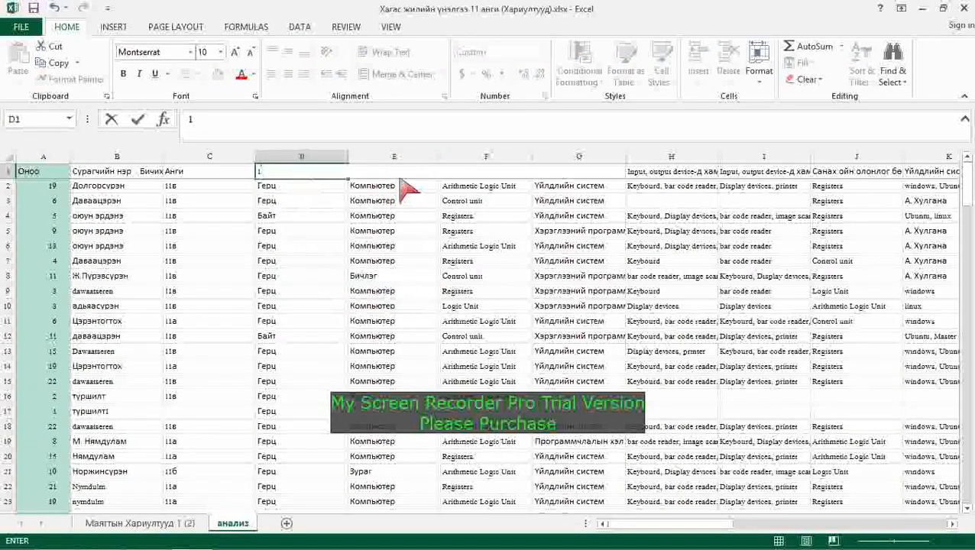
{"action": "left_click", "coordinate": [392, 297]}
{"action": "left_click", "coordinate": [404, 177]}
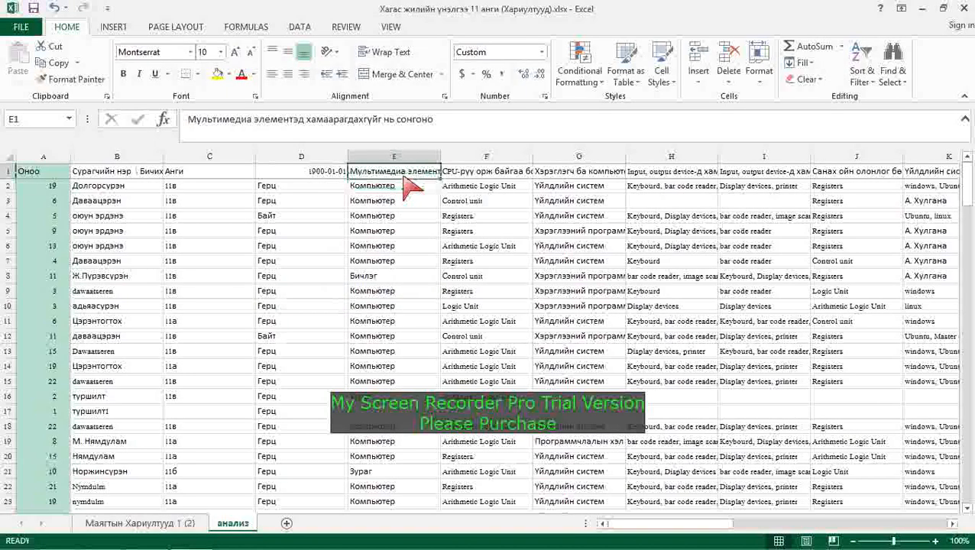
{"action": "type", "text": "2"}
{"action": "left_click", "coordinate": [409, 258]}
Step: Format D1:E1 as General and extend the number series across the question headings up to 14 in Q1
{"action": "left_click_drag", "start_coordinate": [321, 177], "coordinate": [388, 181]}
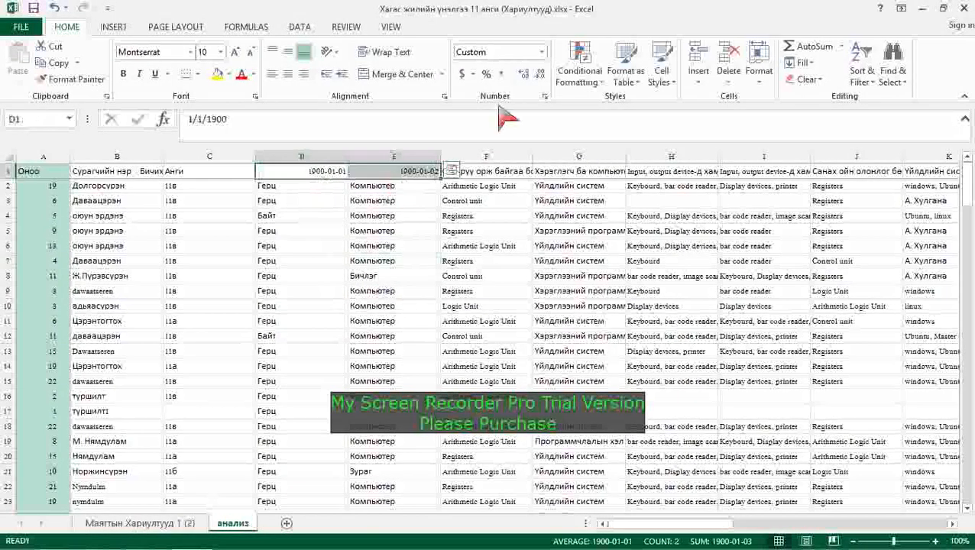
{"action": "left_click", "coordinate": [541, 52]}
{"action": "left_click", "coordinate": [519, 77]}
{"action": "left_click", "coordinate": [376, 264]}
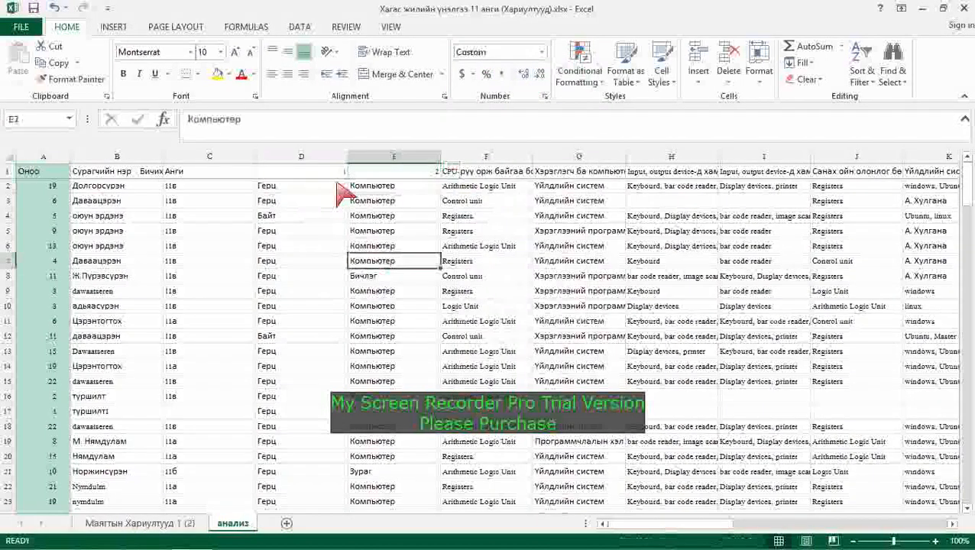
{"action": "left_click_drag", "start_coordinate": [344, 178], "coordinate": [616, 190]}
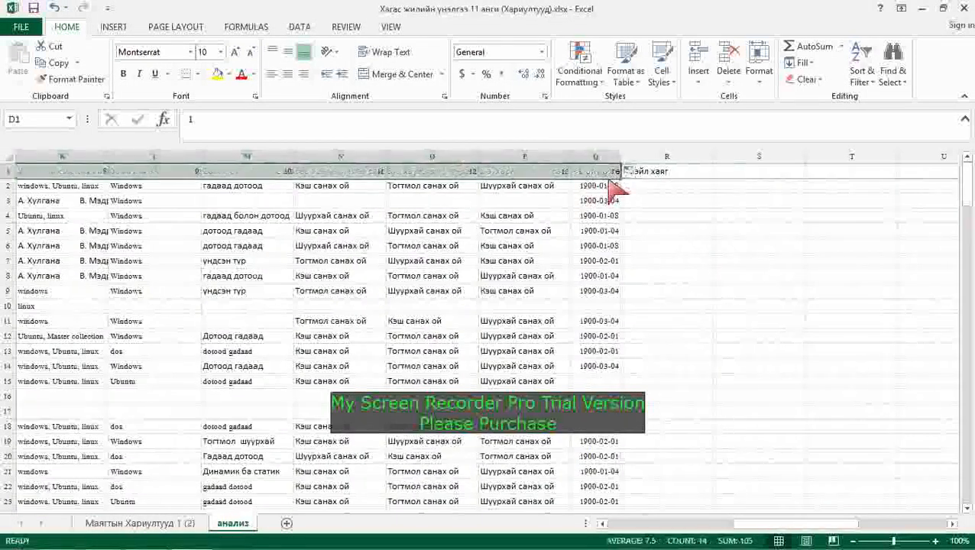
Step: Clear the e-mail address heading in R1 and narrow columns D to Q to fit their numbered headings
{"action": "left_click", "coordinate": [660, 174]}
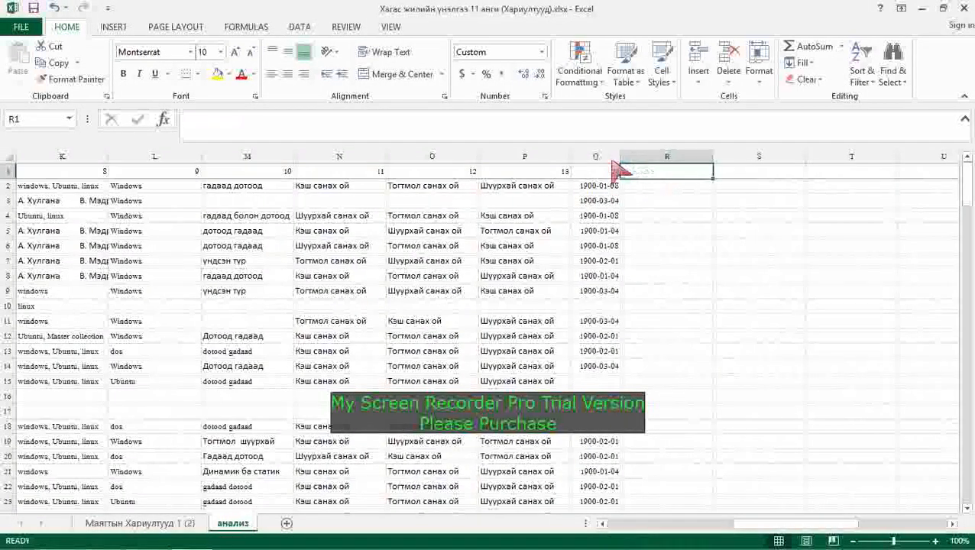
{"action": "left_click_drag", "start_coordinate": [604, 156], "coordinate": [141, 163]}
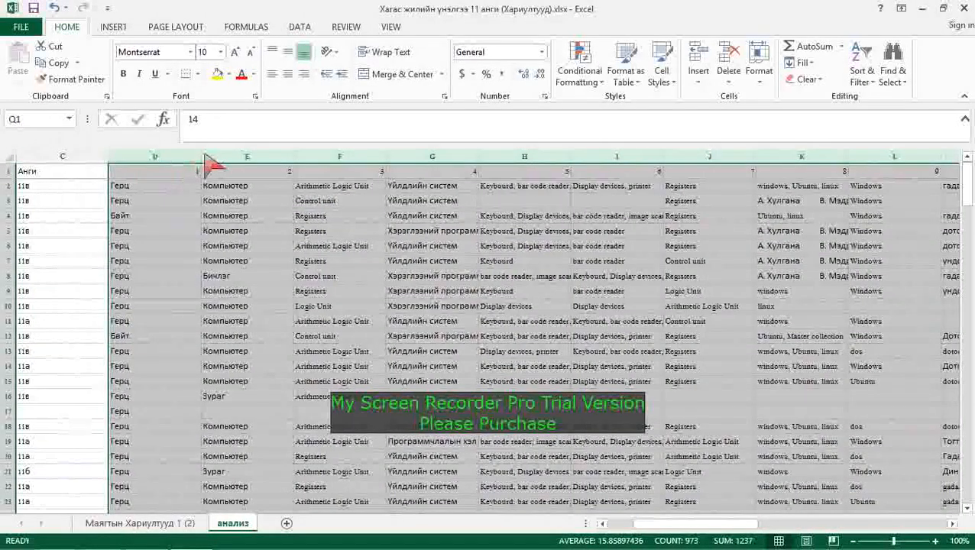
{"action": "left_click_drag", "start_coordinate": [200, 161], "coordinate": [447, 220]}
Step: Clear all the answers below the numbered headings in columns D to Q, starting from row 2
{"action": "left_click", "coordinate": [497, 320]}
{"action": "key", "text": "Delete"}
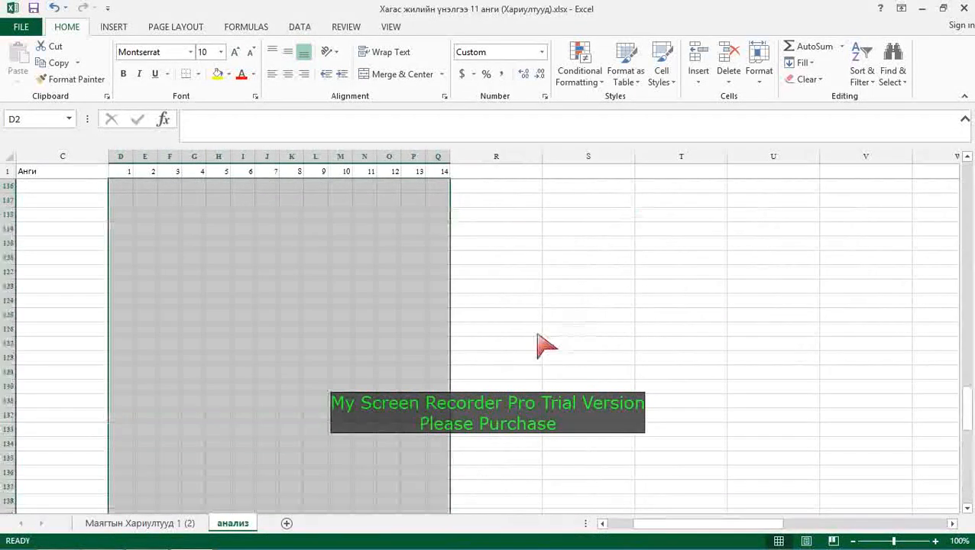
{"action": "scroll", "coordinate": [548, 294], "scroll_direction": "up", "scroll_amount": 17}
{"action": "left_click_drag", "start_coordinate": [967, 317], "coordinate": [967, 177]}
{"action": "left_click_drag", "start_coordinate": [667, 527], "coordinate": [624, 527]}
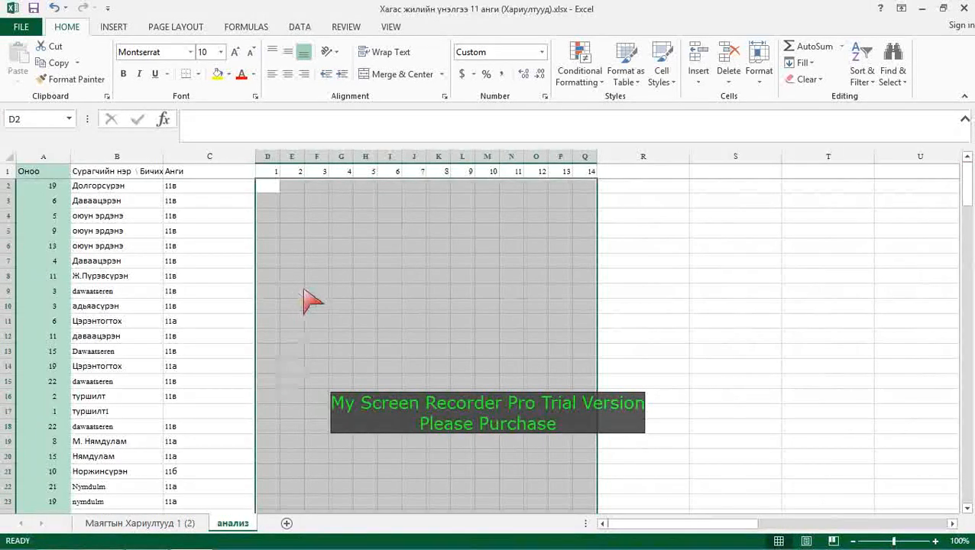
{"action": "left_click", "coordinate": [413, 280]}
{"action": "left_click", "coordinate": [276, 187]}
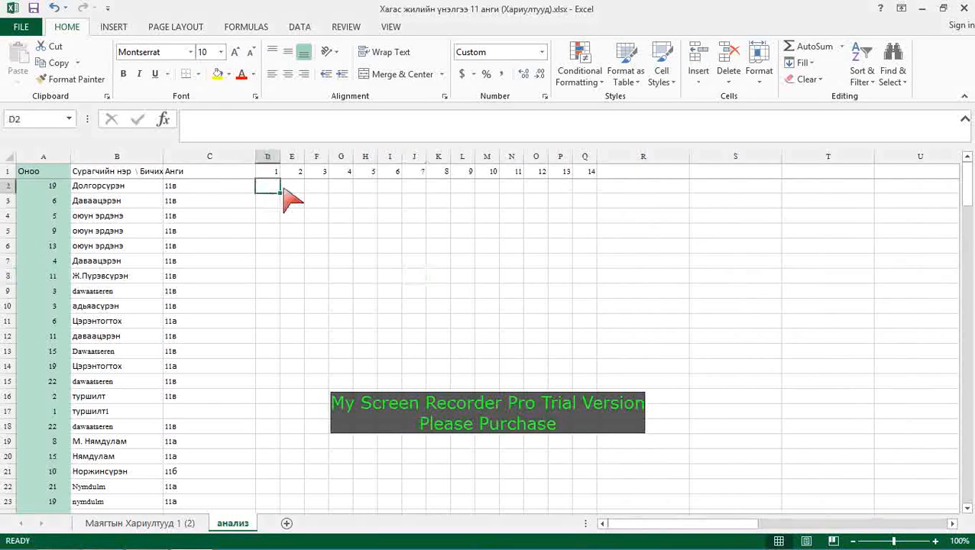
Step: Narrow the Анги column to fit its class names and switch to the sheet Маягтын Хариултууд 1 (2)
{"action": "left_click_drag", "start_coordinate": [257, 157], "coordinate": [191, 205]}
{"action": "left_click", "coordinate": [341, 277]}
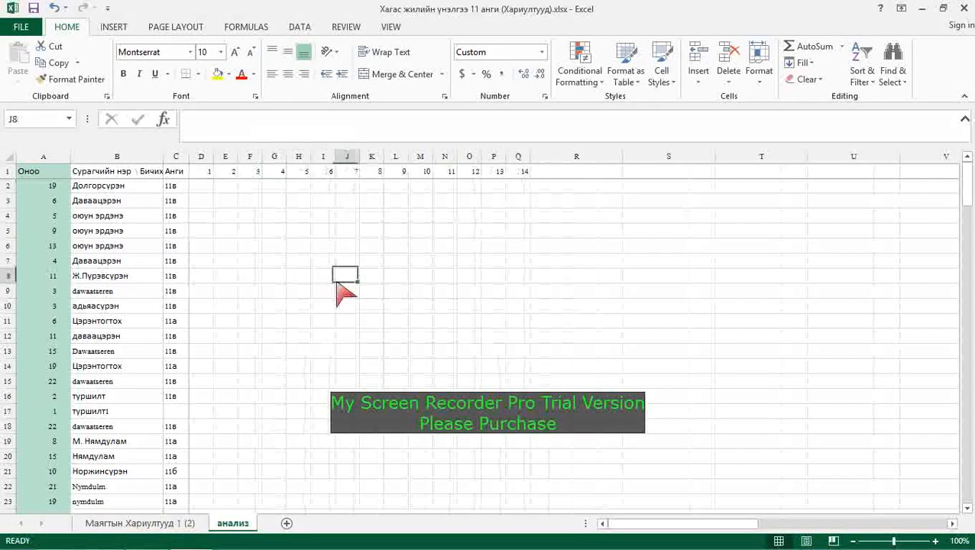
{"action": "left_click", "coordinate": [203, 188]}
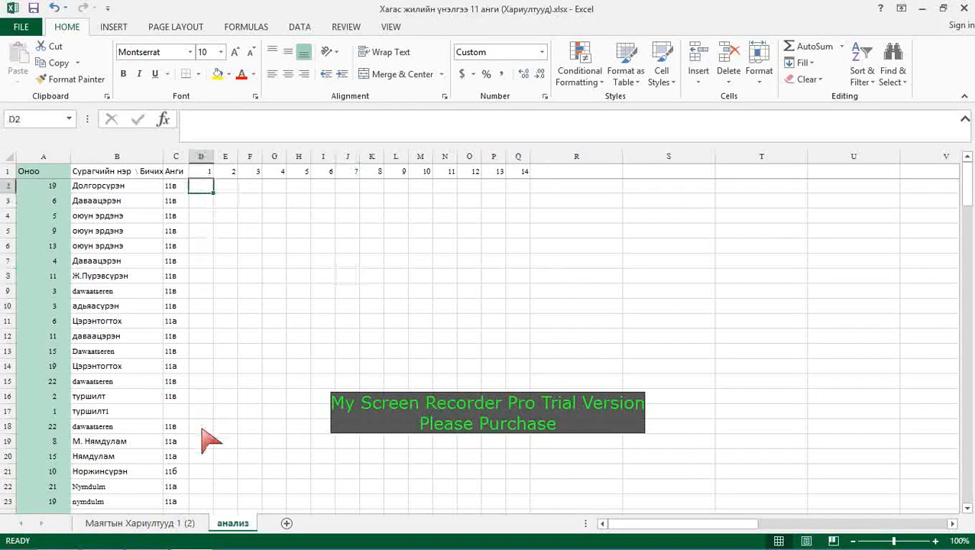
{"action": "left_click", "coordinate": [153, 525]}
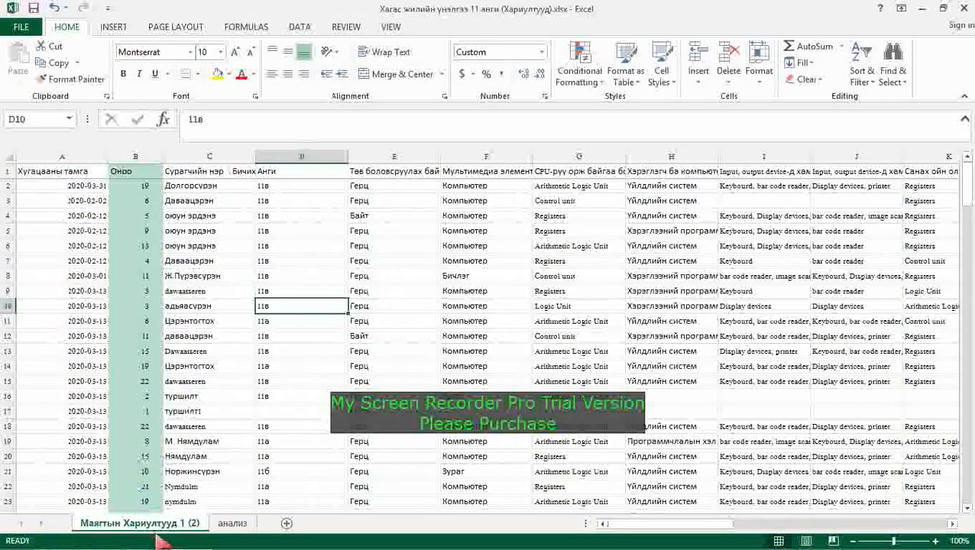
Step: Highlight the first response row, row 2, in yellow as the answer key
{"action": "left_click", "coordinate": [304, 203]}
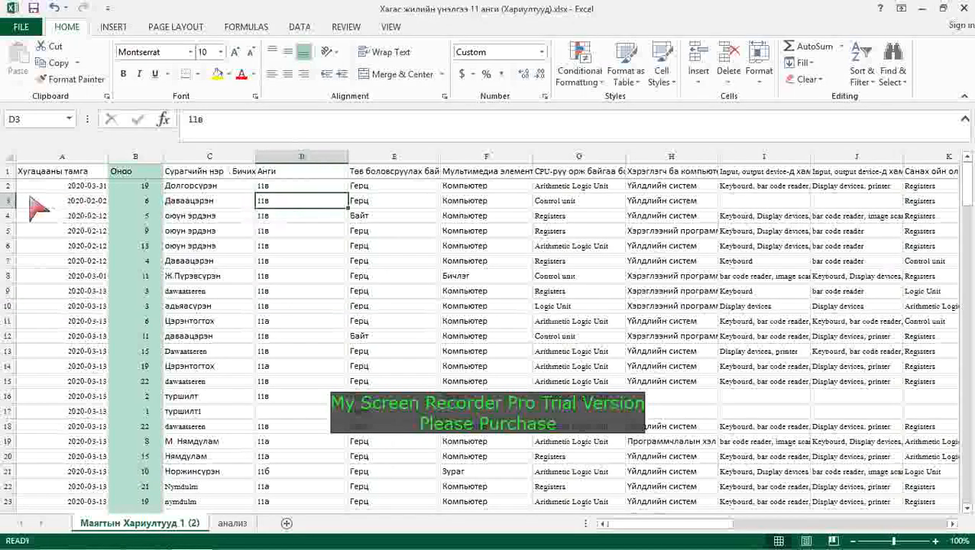
{"action": "left_click", "coordinate": [8, 187]}
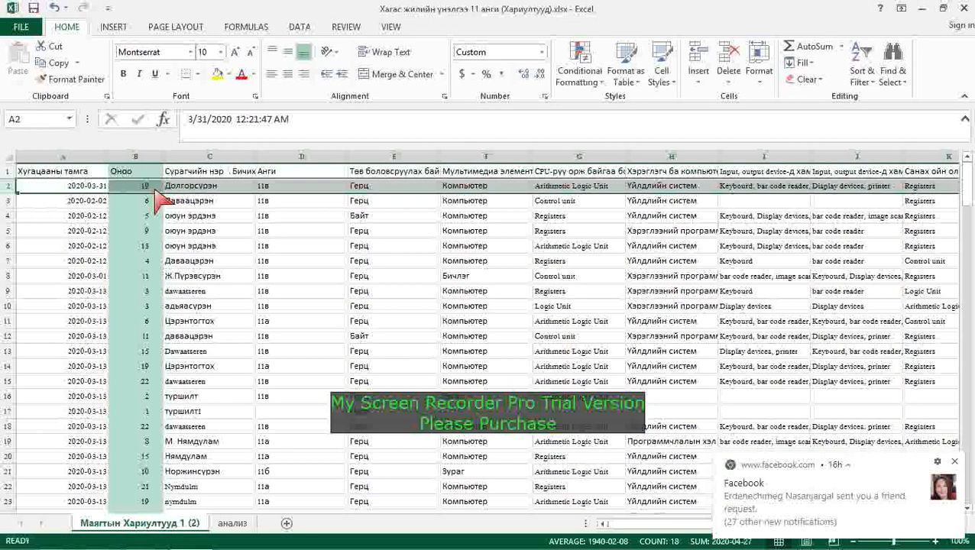
{"action": "left_click", "coordinate": [227, 74]}
{"action": "left_click", "coordinate": [253, 186]}
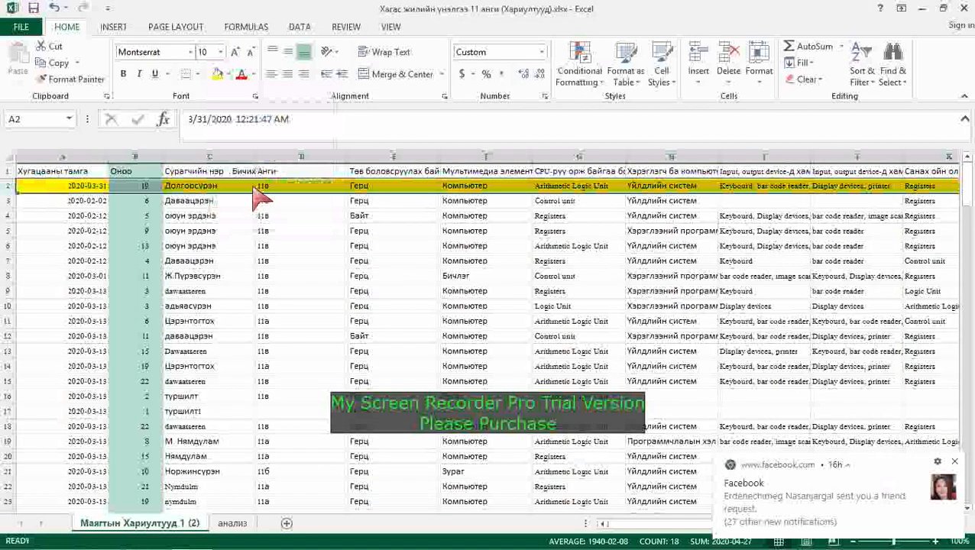
{"action": "left_click", "coordinate": [955, 463]}
{"action": "left_click", "coordinate": [217, 190]}
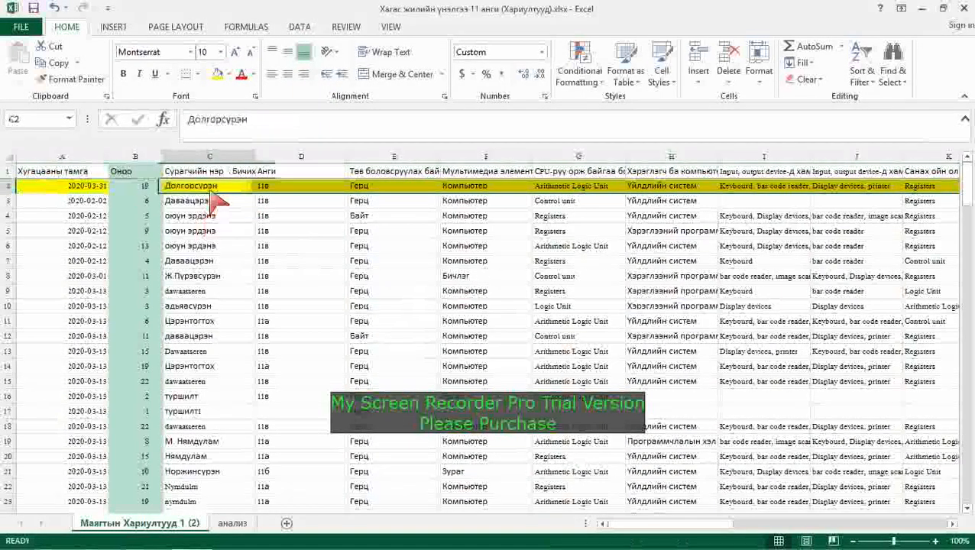
{"action": "left_click", "coordinate": [277, 189]}
{"action": "left_click", "coordinate": [302, 205]}
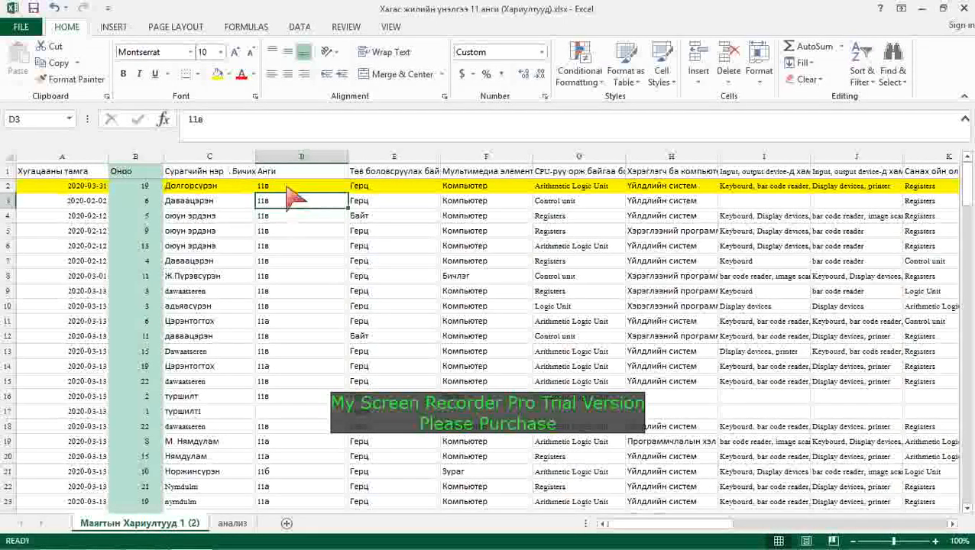
{"action": "left_click", "coordinate": [375, 197]}
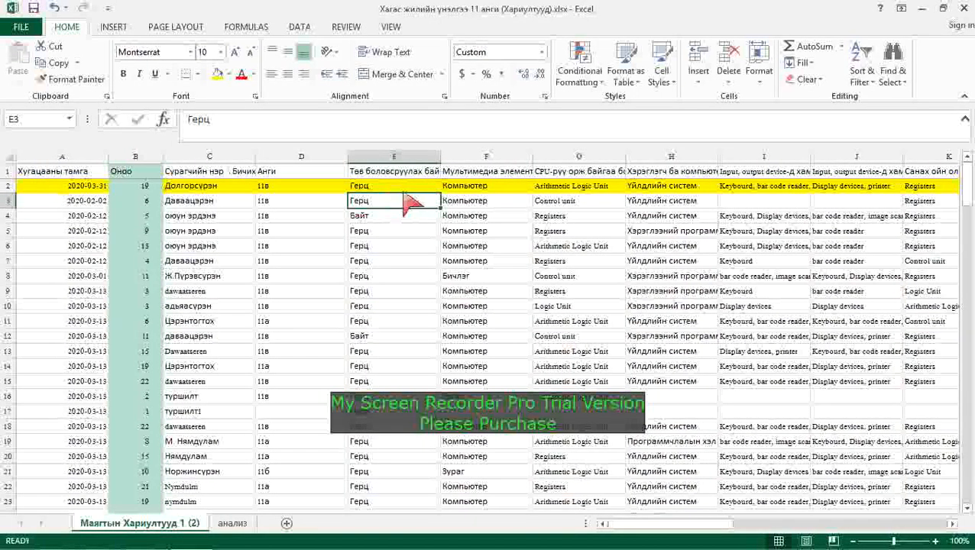
{"action": "left_click", "coordinate": [385, 189]}
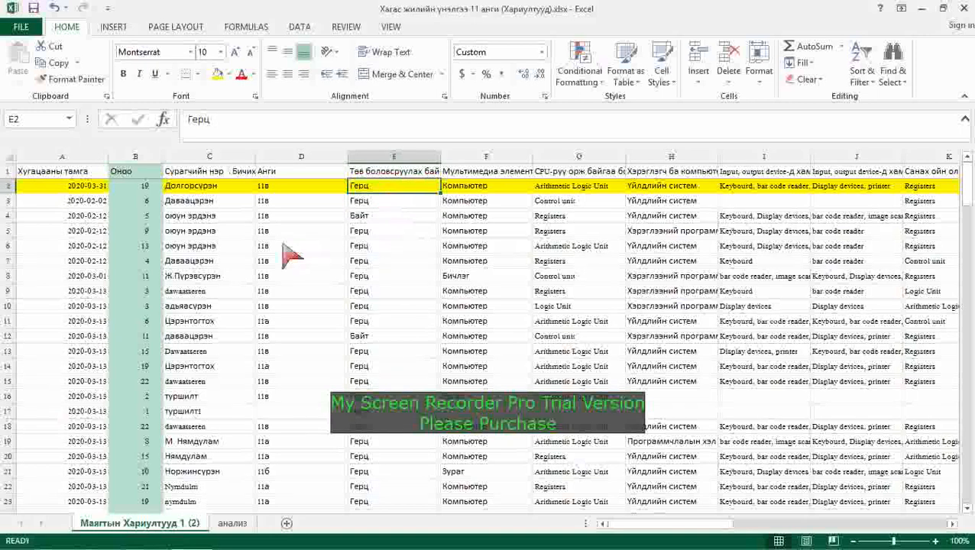
Step: In E3 of the анализ sheet, begin an IF formula comparing E3 with E2 on the sheet Маягтын Хариултууд 1 (2)
{"action": "left_click", "coordinate": [233, 524]}
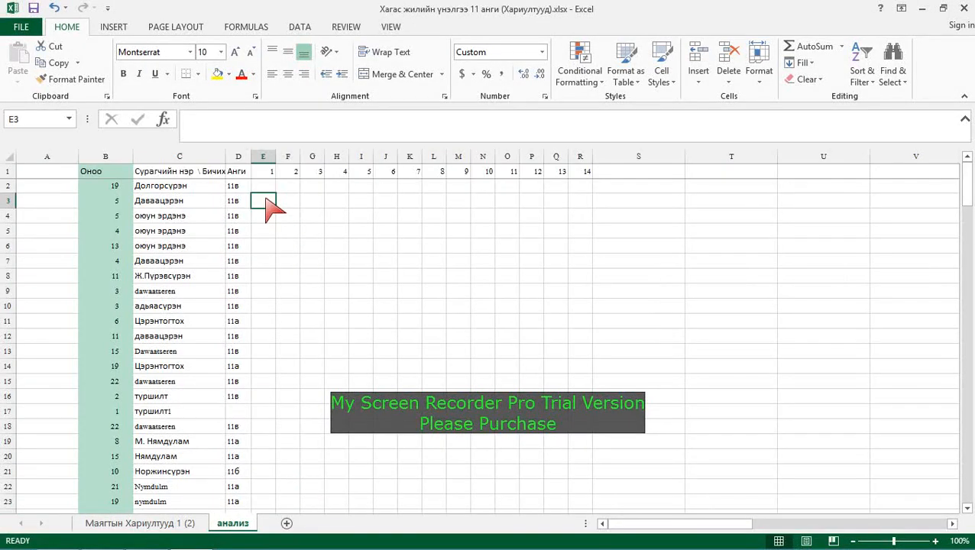
{"action": "type", "text": "="}
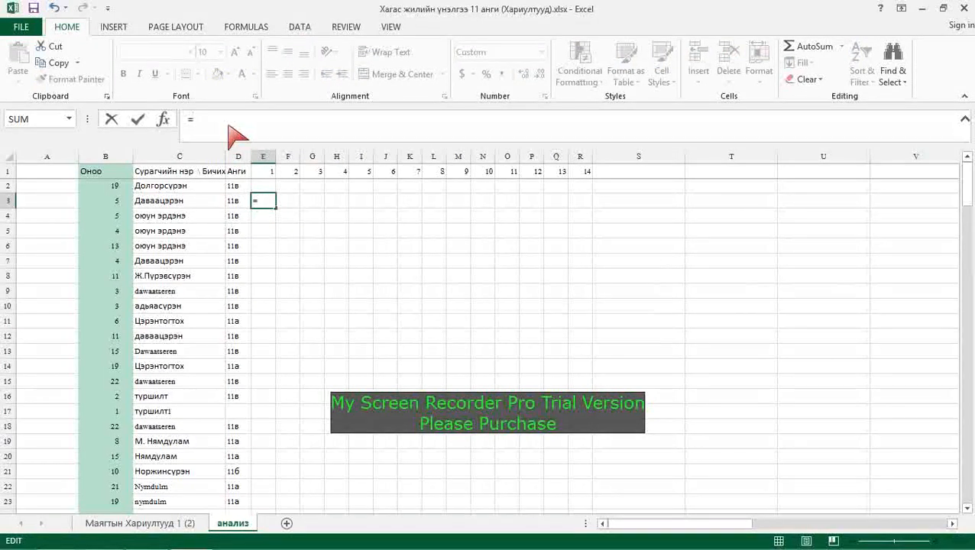
{"action": "type", "text": "if"}
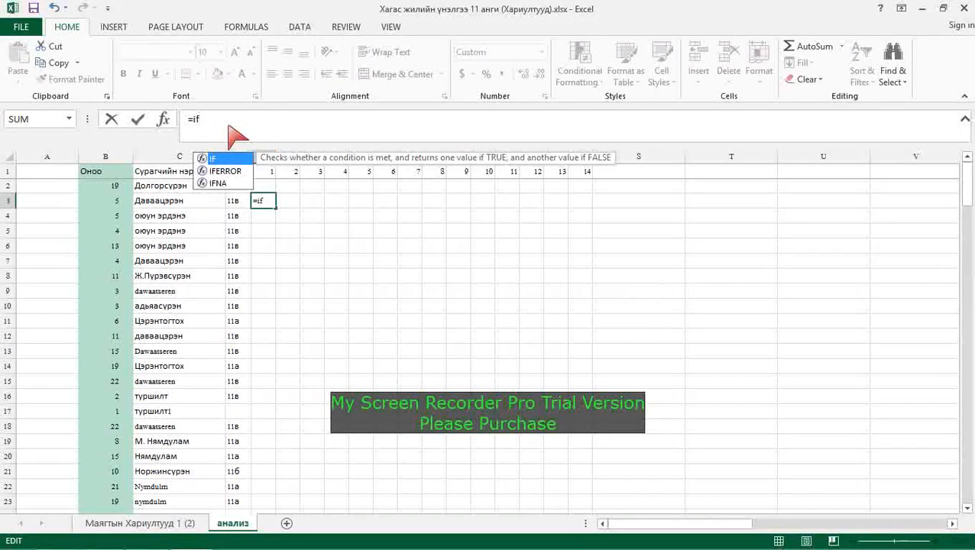
{"action": "type", "text": "("}
{"action": "left_click", "coordinate": [163, 523]}
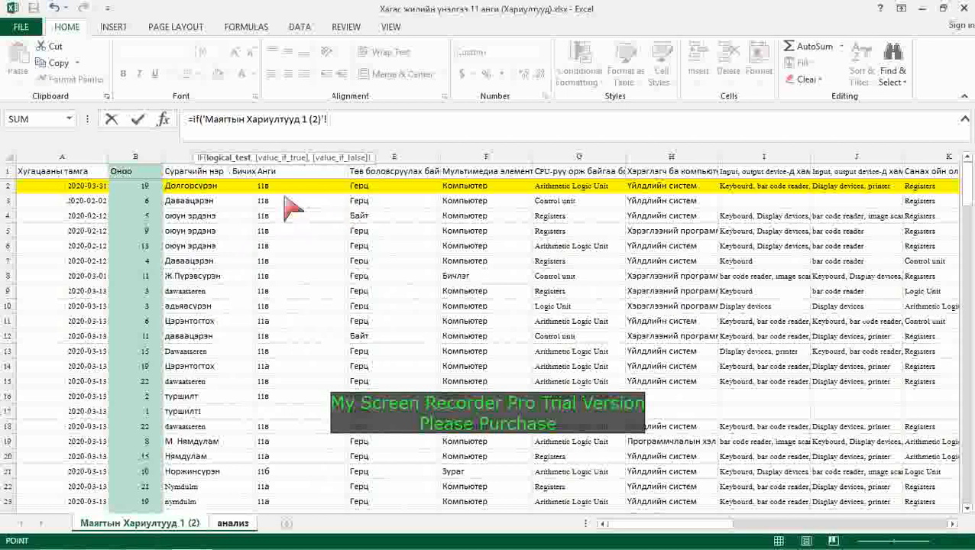
{"action": "left_click", "coordinate": [378, 205]}
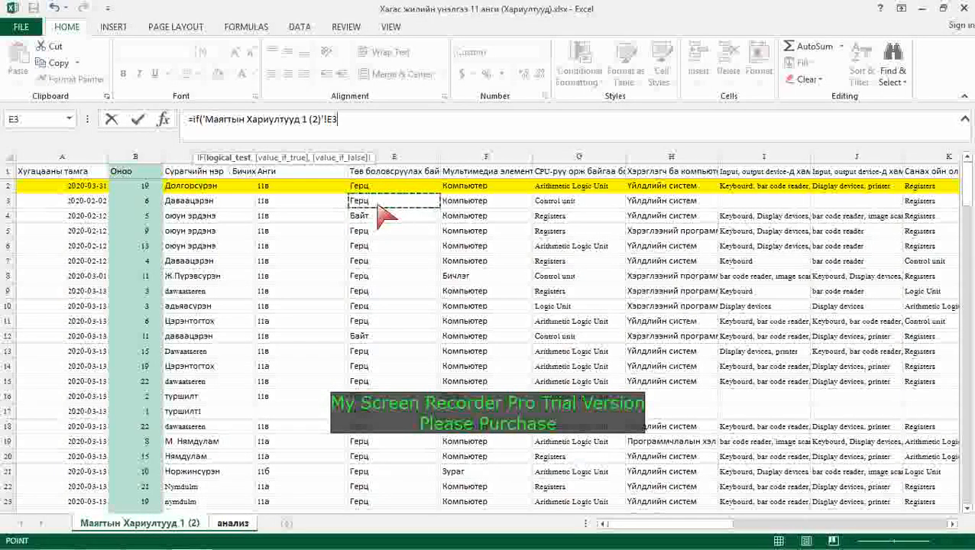
{"action": "type", "text": "="}
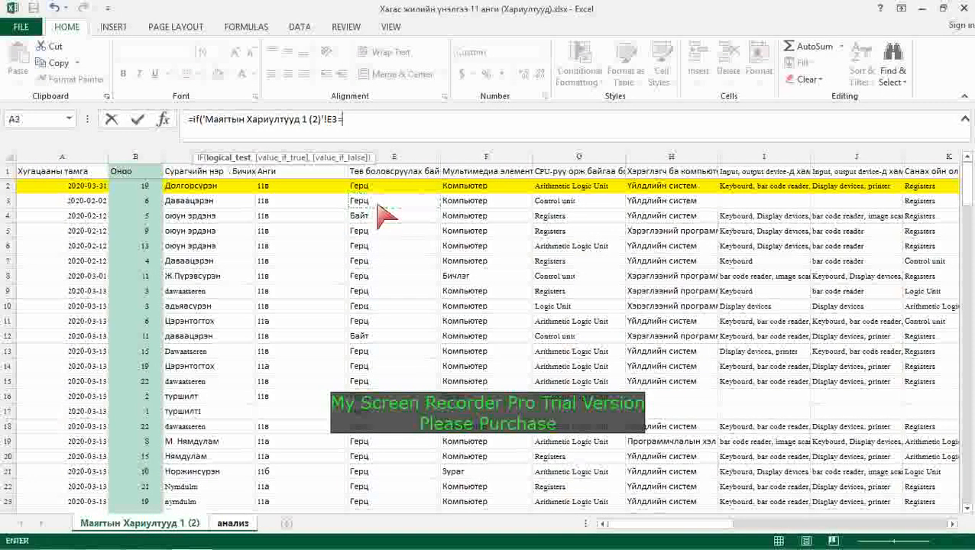
{"action": "left_click", "coordinate": [388, 190]}
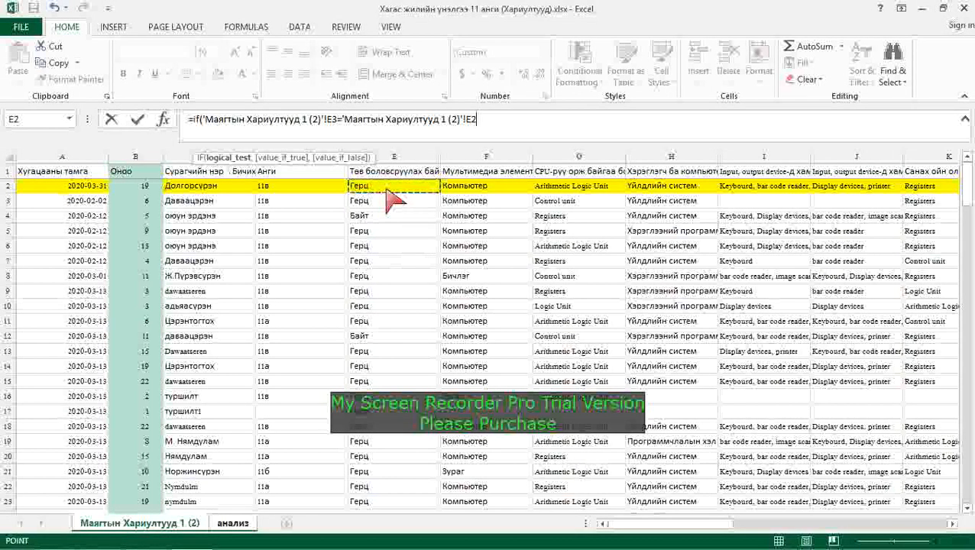
Step: Complete the IF formula to return "1" when true and "0" when false, locking the answer key's row as E$2
{"action": "type", "text": ",\"1"}
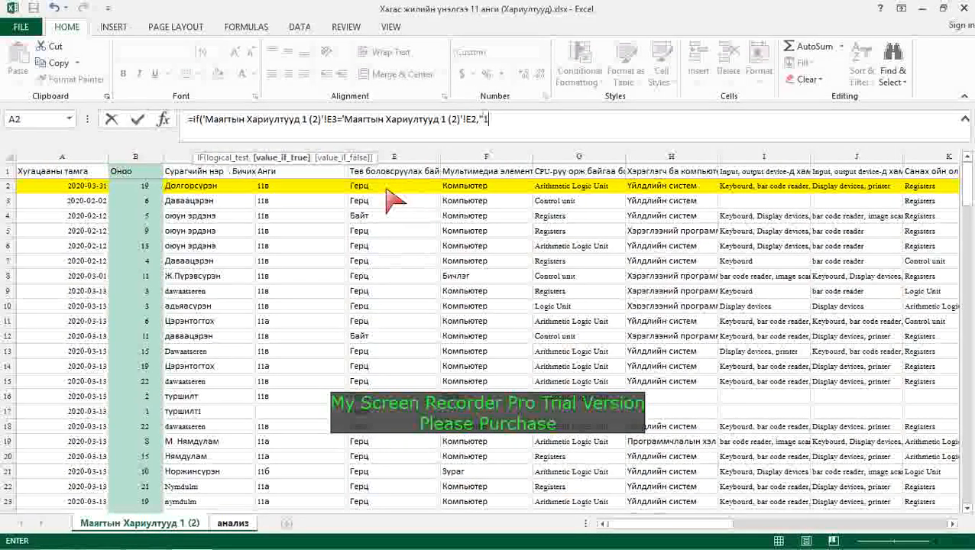
{"action": "type", "text": "\""}
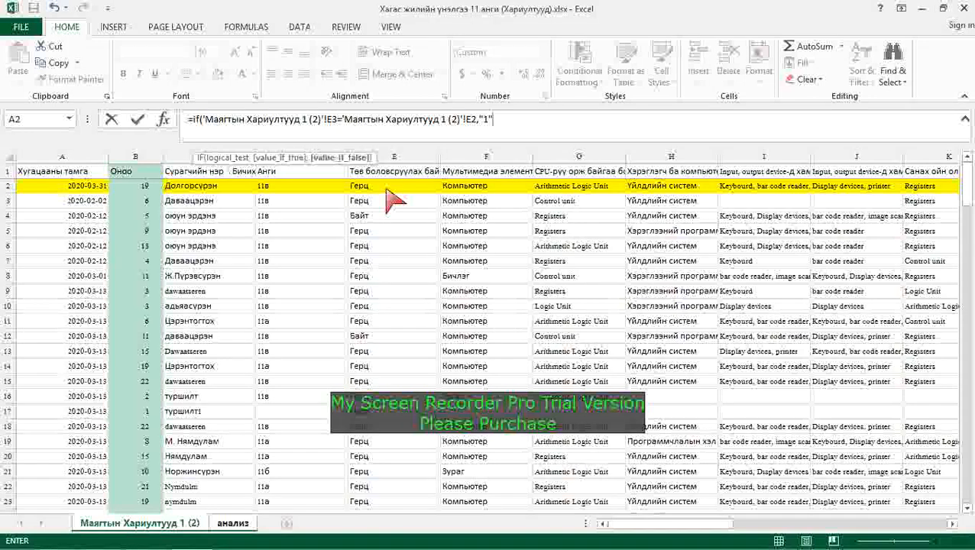
{"action": "type", "text": ",\"0"}
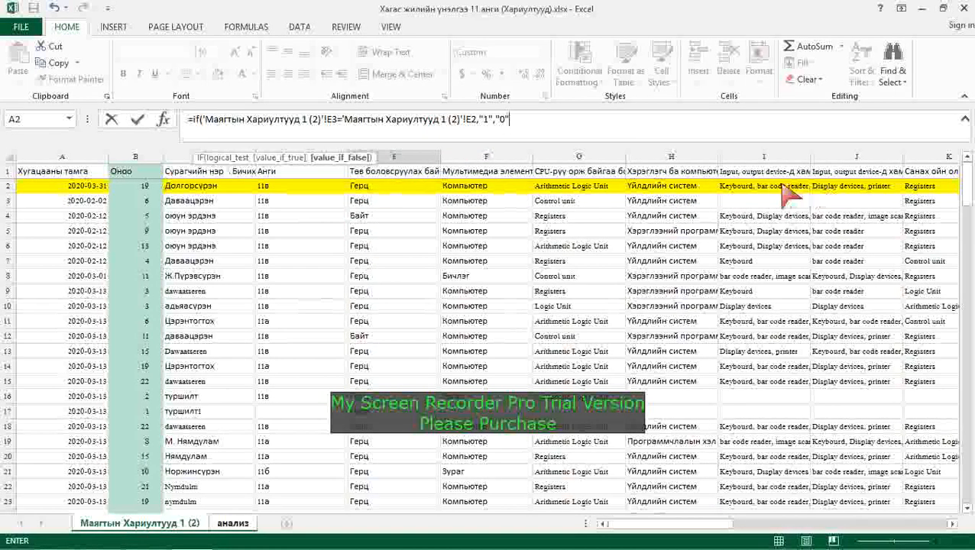
{"action": "left_click", "coordinate": [500, 133]}
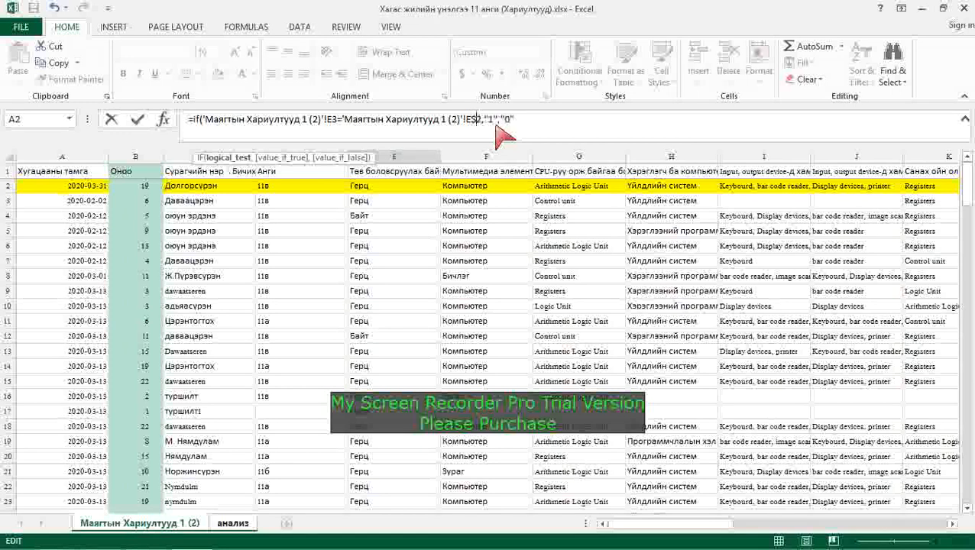
{"action": "left_click", "coordinate": [537, 134]}
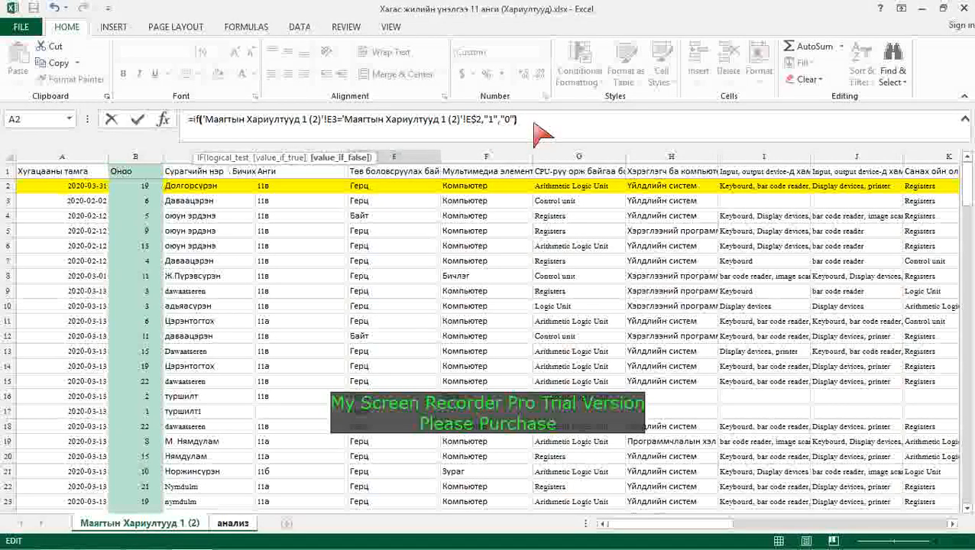
{"action": "key", "text": "Return"}
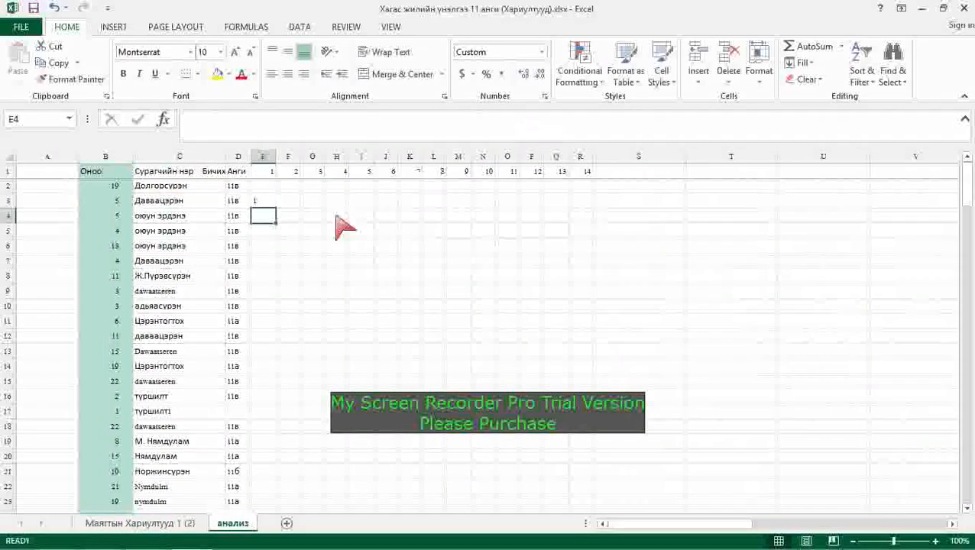
Step: Fill the formula from E3 across all 14 question columns and down to the last student, through R75
{"action": "left_click", "coordinate": [269, 203]}
{"action": "left_click_drag", "start_coordinate": [276, 208], "coordinate": [616, 370]}
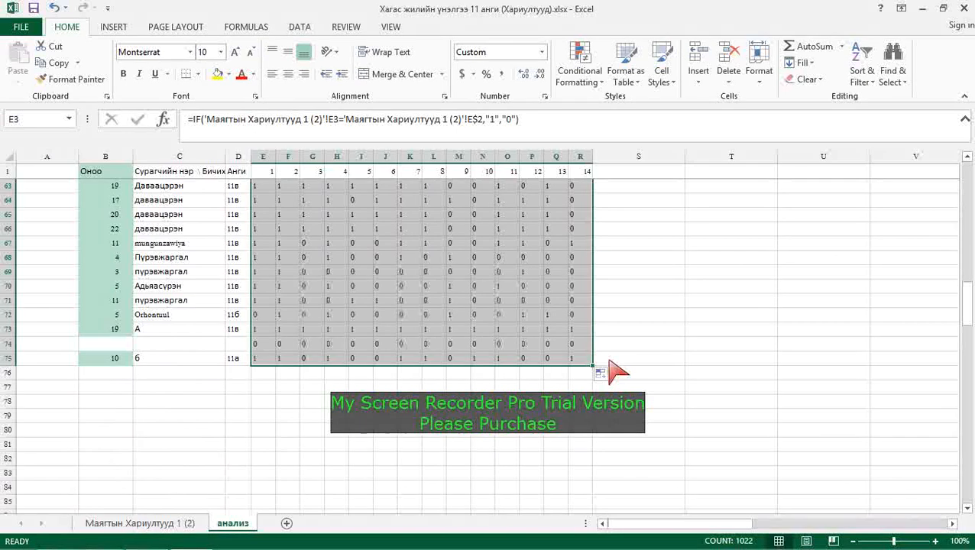
Step: Check the marks and formulas across row 73 against that student's score, and review the results back up to row 2
{"action": "left_click", "coordinate": [271, 333]}
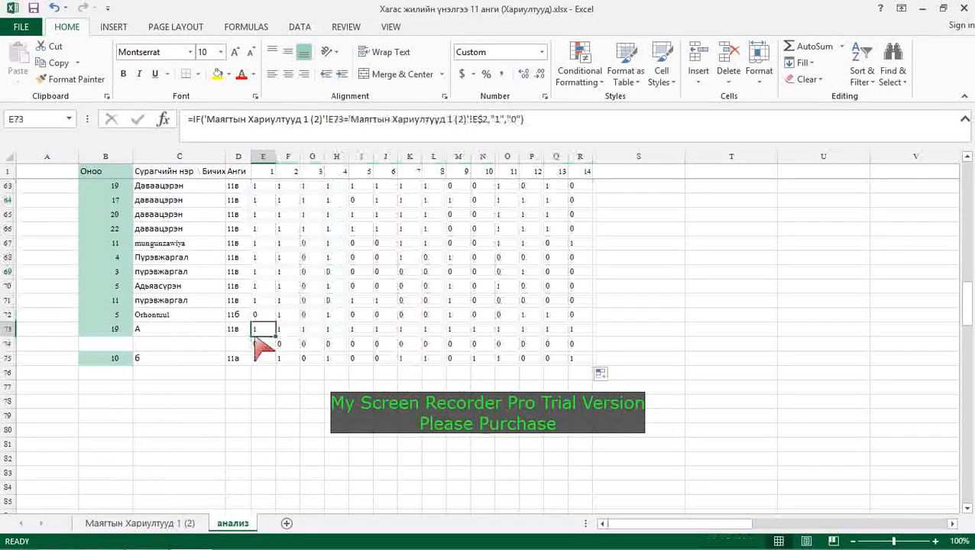
{"action": "left_click", "coordinate": [118, 333]}
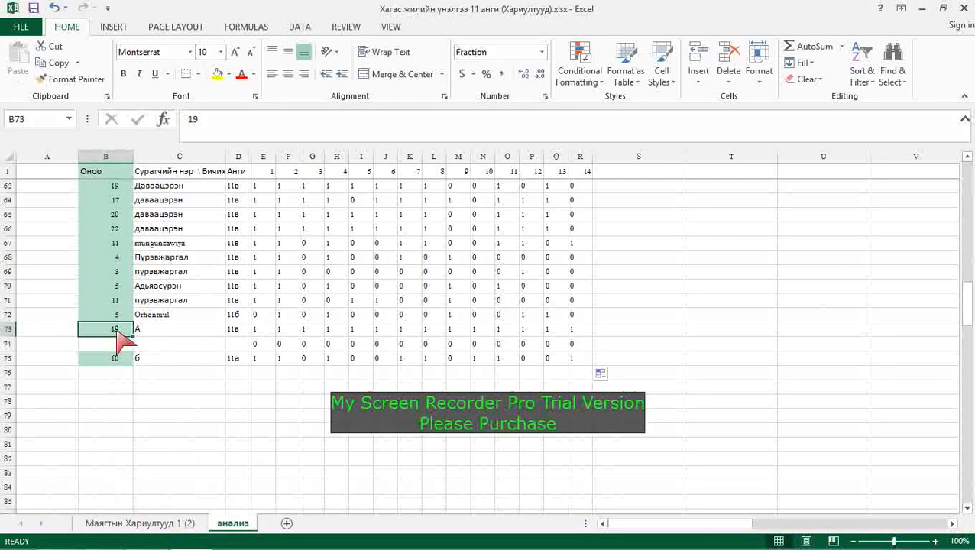
{"action": "left_click", "coordinate": [266, 333]}
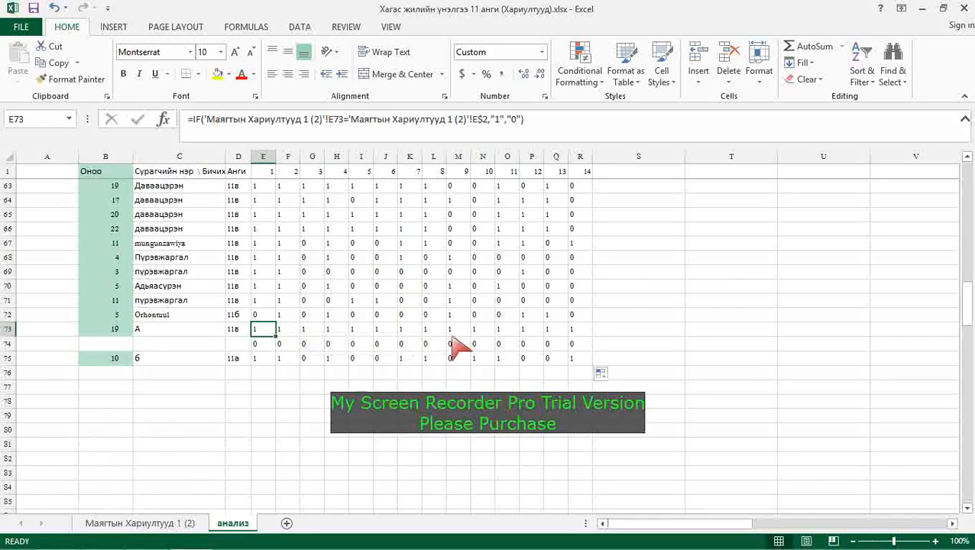
{"action": "left_click", "coordinate": [583, 334]}
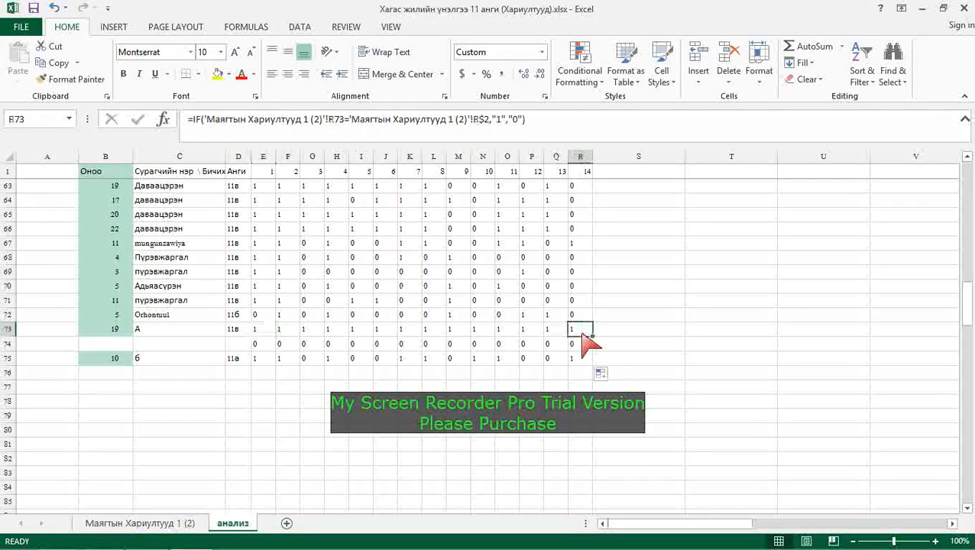
{"action": "key", "text": "Left"}
{"action": "key", "text": "Left"}
{"action": "key", "text": "Left"}
{"action": "key", "text": "Left"}
{"action": "key", "text": "Left"}
{"action": "key", "text": "Left"}
{"action": "key", "text": "Left"}
{"action": "key", "text": "Left"}
{"action": "key", "text": "Left"}
{"action": "key", "text": "Left"}
{"action": "key", "text": "Left"}
{"action": "key", "text": "Left"}
{"action": "key", "text": "Left"}
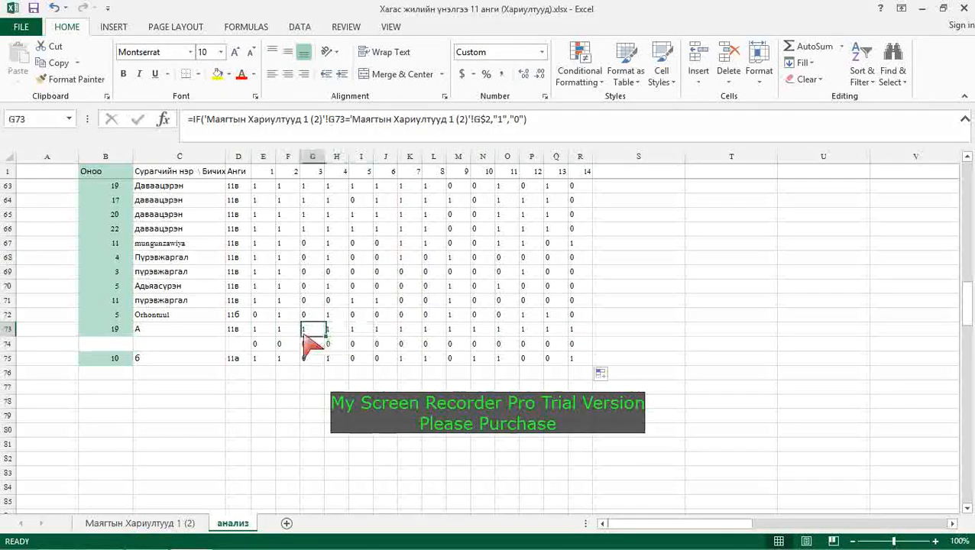
{"action": "scroll", "coordinate": [430, 426], "scroll_direction": "up", "scroll_amount": 4}
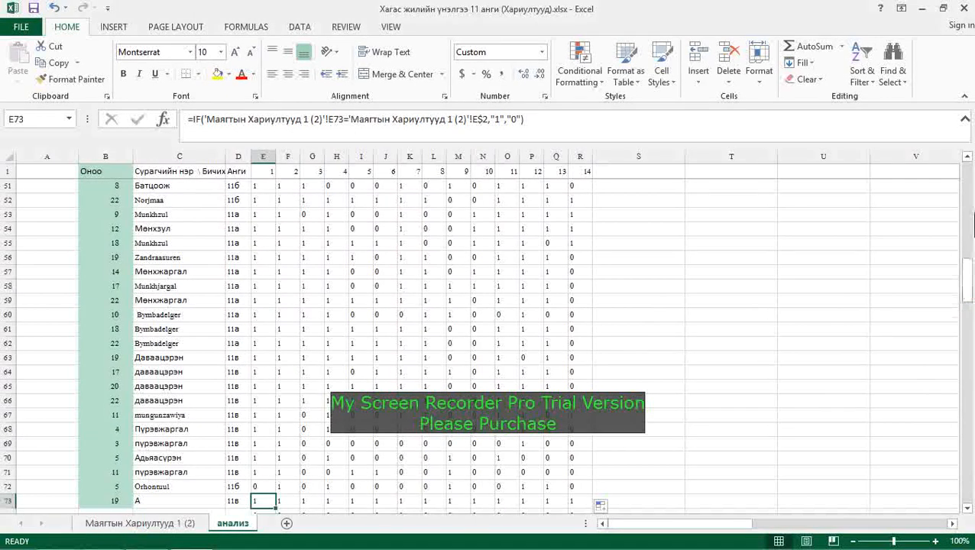
{"action": "left_click_drag", "start_coordinate": [969, 295], "coordinate": [967, 284]}
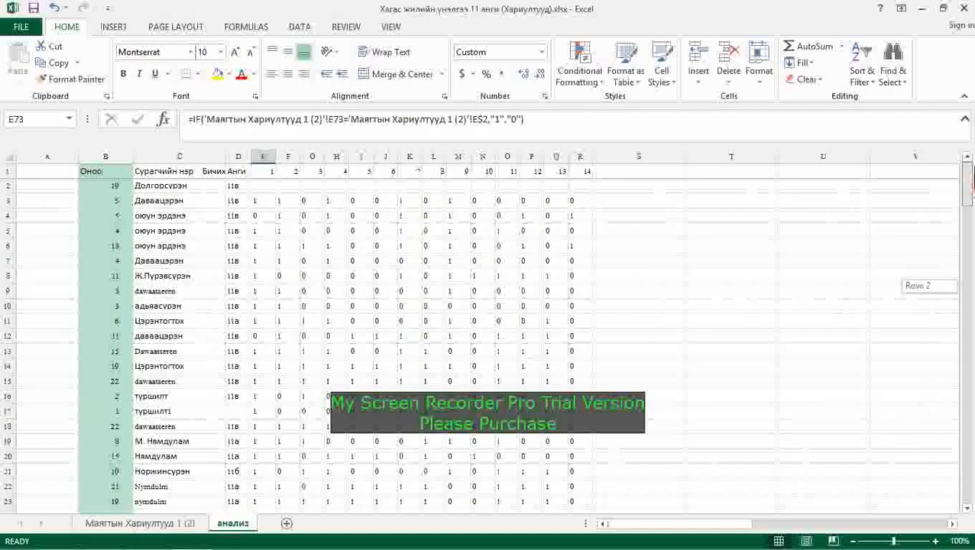
Step: Switch to the Google Forms responses page in Chrome, download the responses as a .csv file, and minimize the browser
{"action": "left_click", "coordinate": [20, 27]}
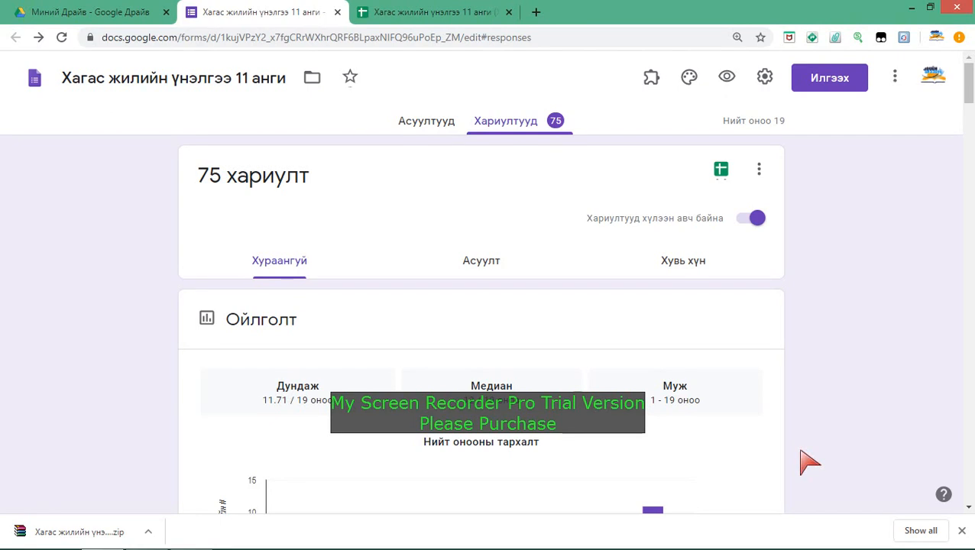
{"action": "left_click", "coordinate": [963, 533]}
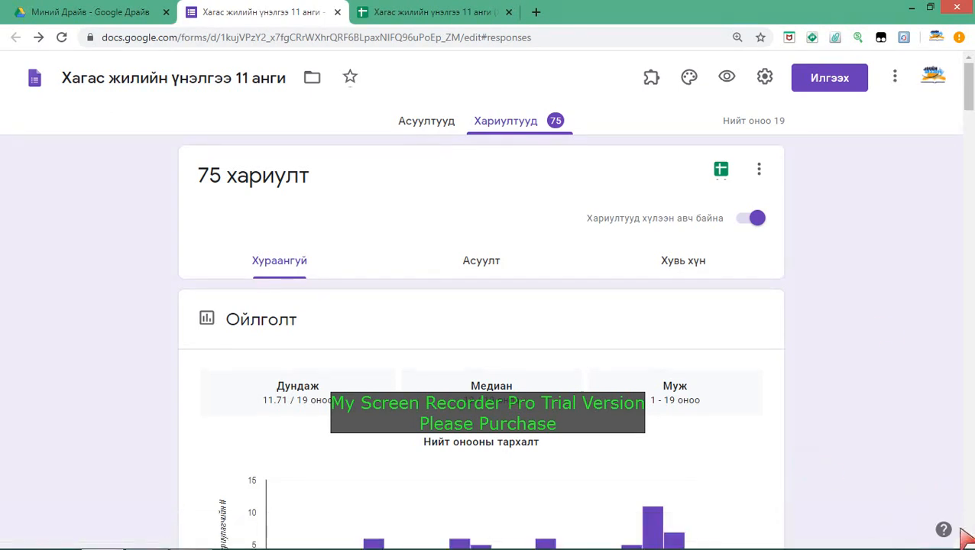
{"action": "left_click", "coordinate": [759, 170]}
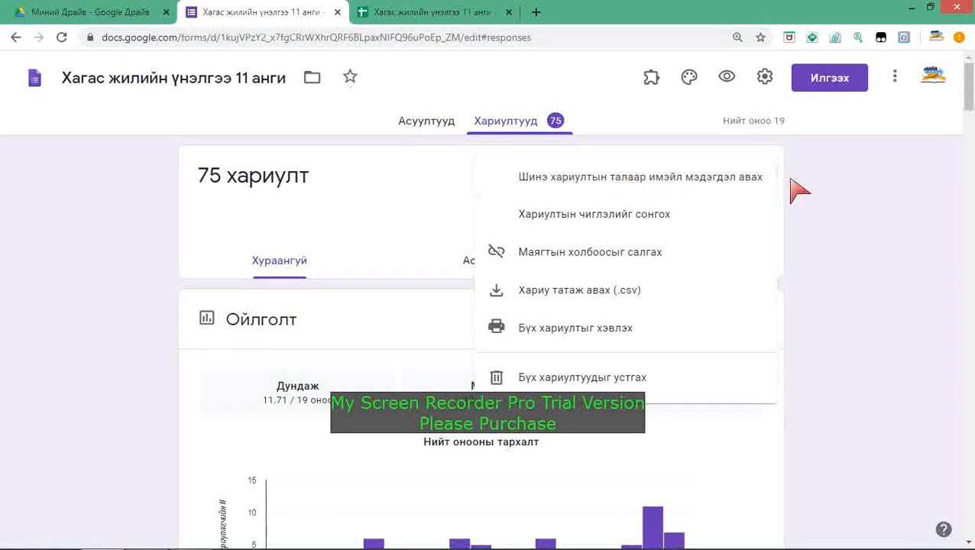
{"action": "left_click", "coordinate": [879, 228]}
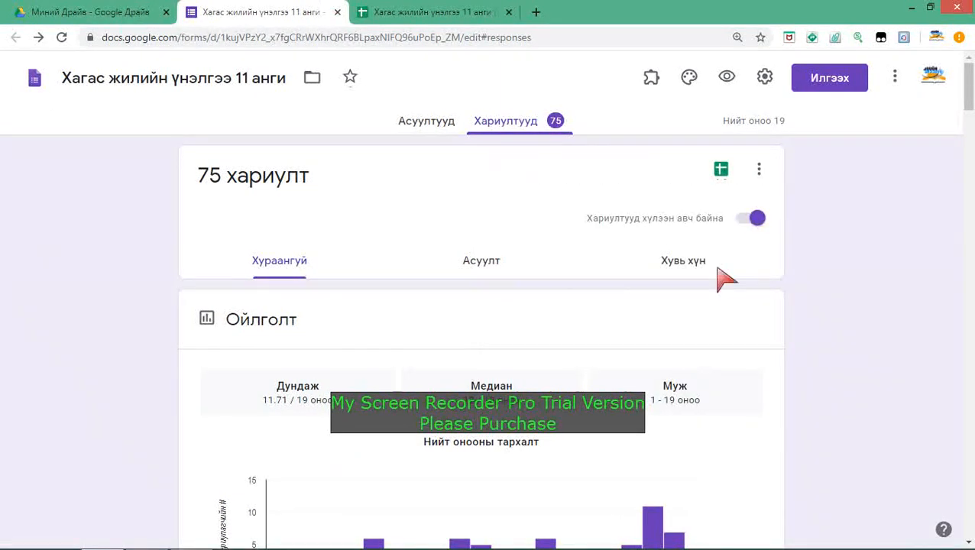
{"action": "left_click", "coordinate": [759, 169]}
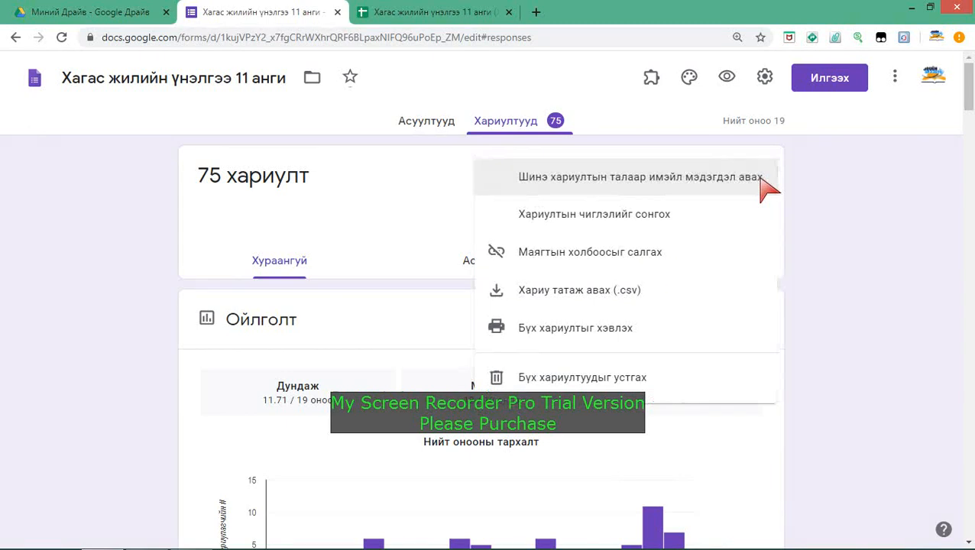
{"action": "left_click", "coordinate": [638, 299]}
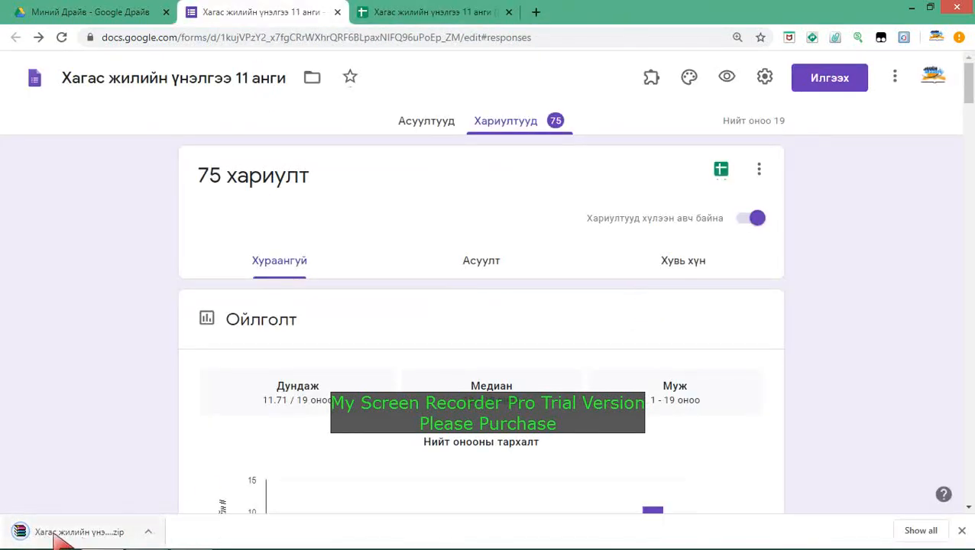
{"action": "left_click", "coordinate": [911, 8]}
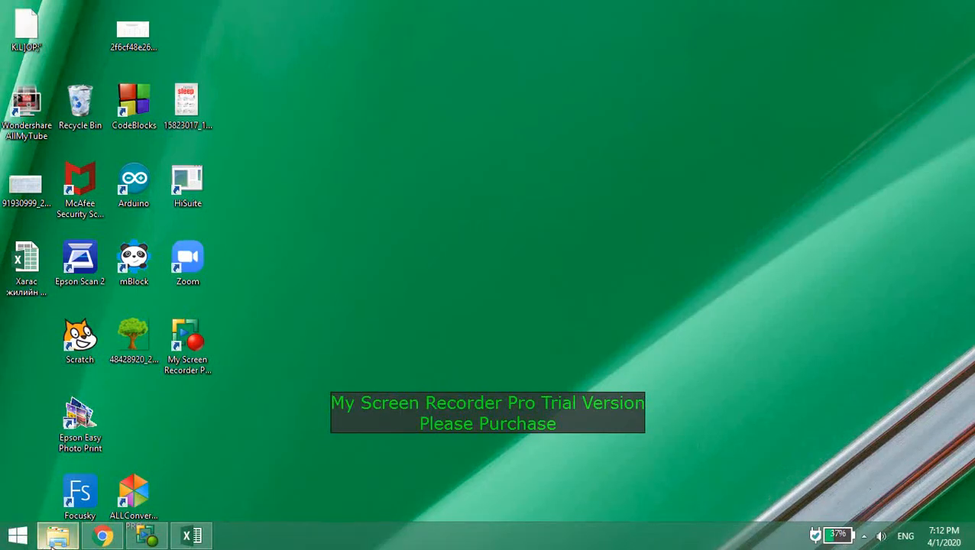
Step: Open Хагас жилийн үнэлгээ 11 анги.csv from its folder in Downloads to examine its text directly in Excel, and close it
{"action": "left_click", "coordinate": [55, 538]}
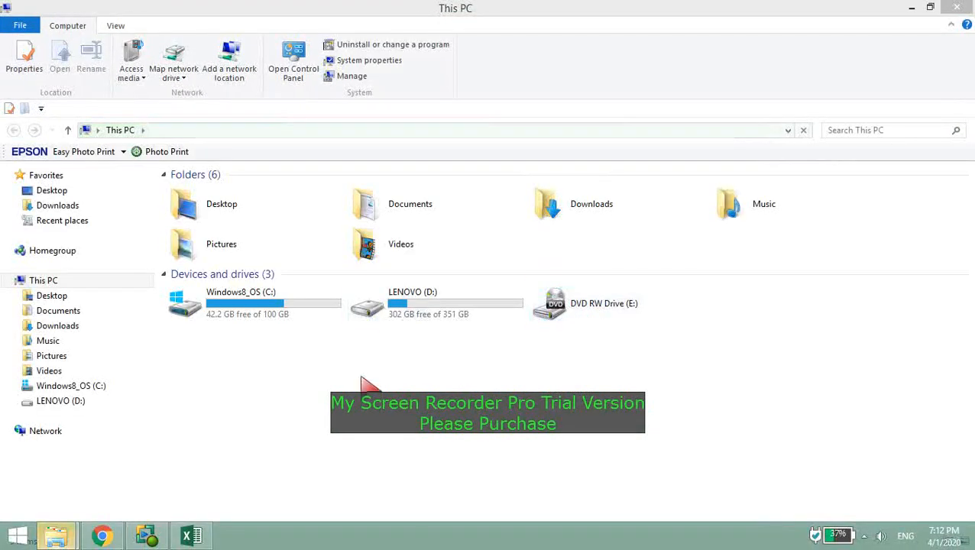
{"action": "left_click", "coordinate": [61, 327]}
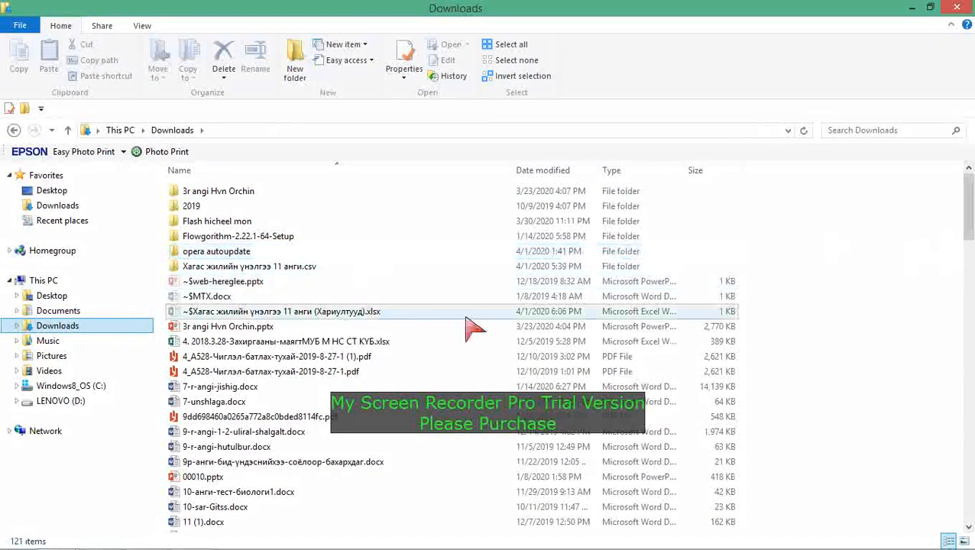
{"action": "double_click", "coordinate": [245, 267]}
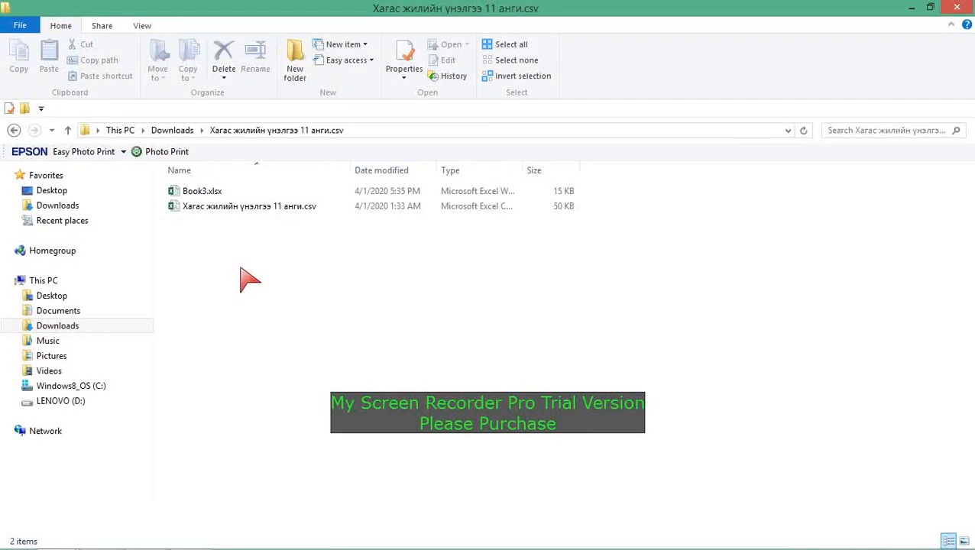
{"action": "double_click", "coordinate": [289, 213]}
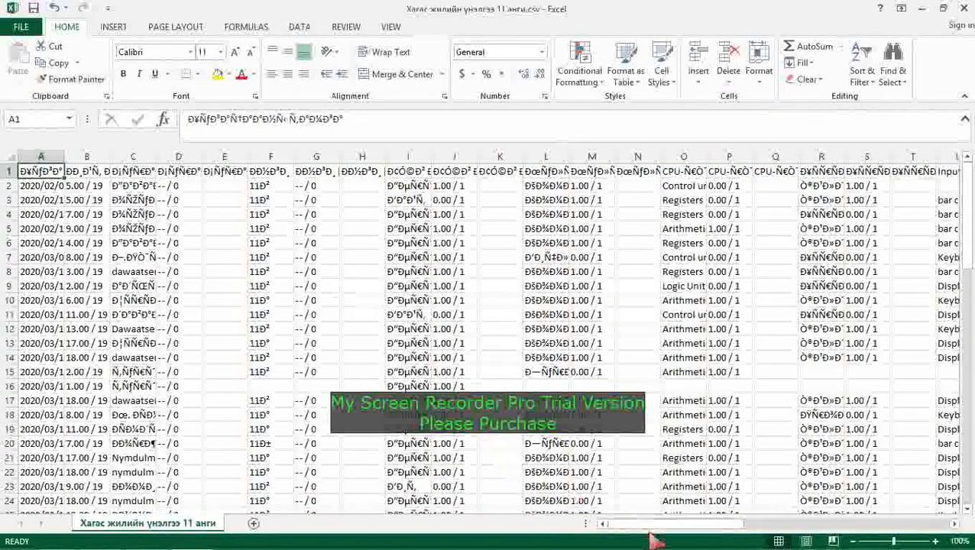
{"action": "left_click", "coordinate": [964, 9]}
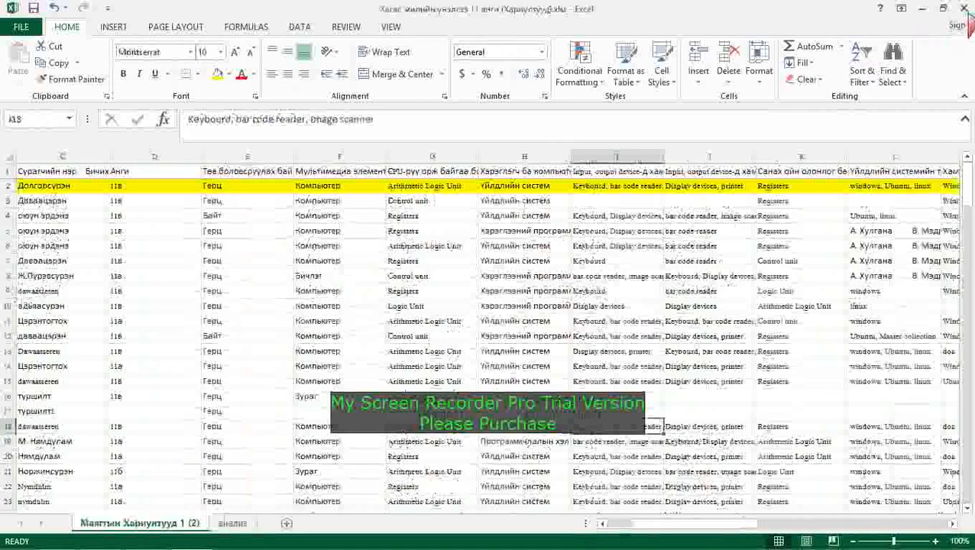
Step: Create a new blank workbook and select a cell in its empty sheet
{"action": "left_click", "coordinate": [22, 27]}
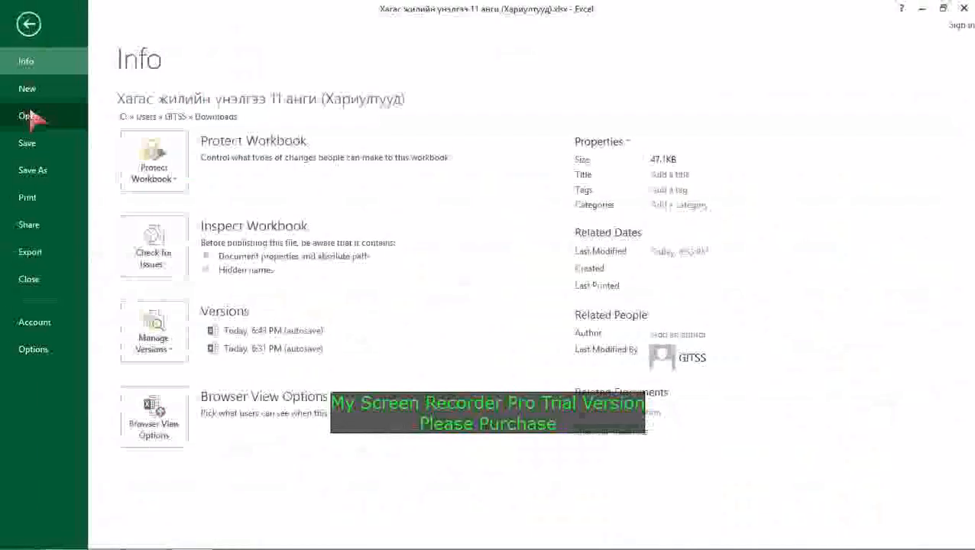
{"action": "left_click", "coordinate": [28, 89]}
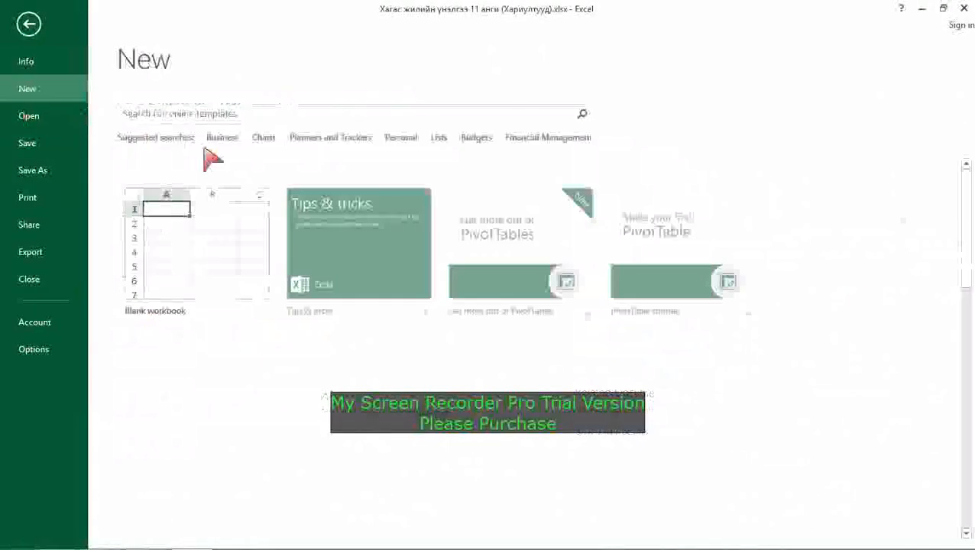
{"action": "left_click", "coordinate": [195, 266]}
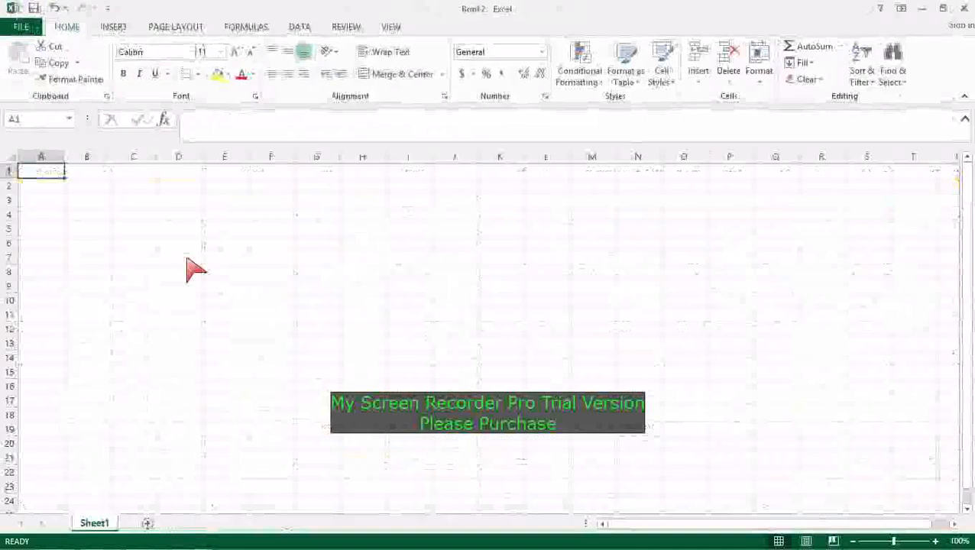
{"action": "left_click", "coordinate": [279, 302]}
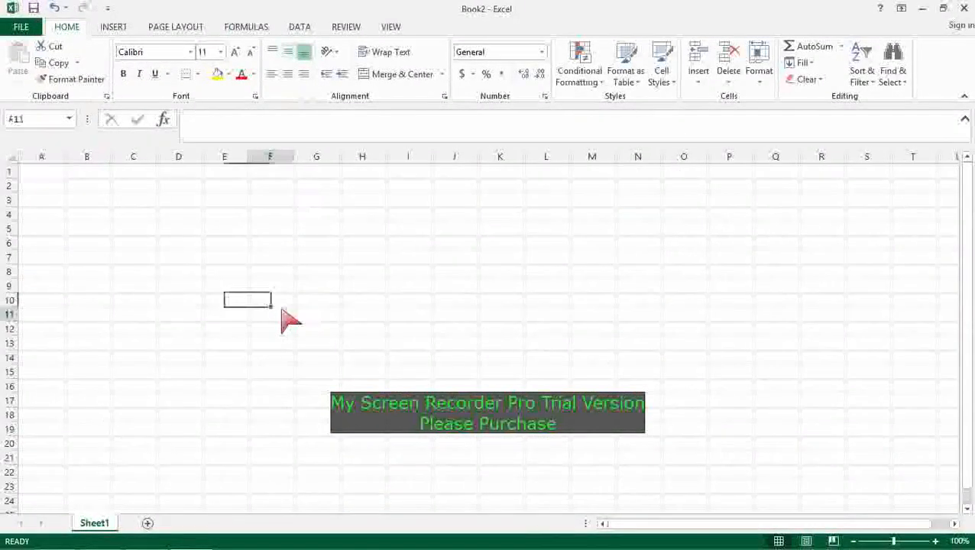
{"action": "left_click", "coordinate": [192, 258]}
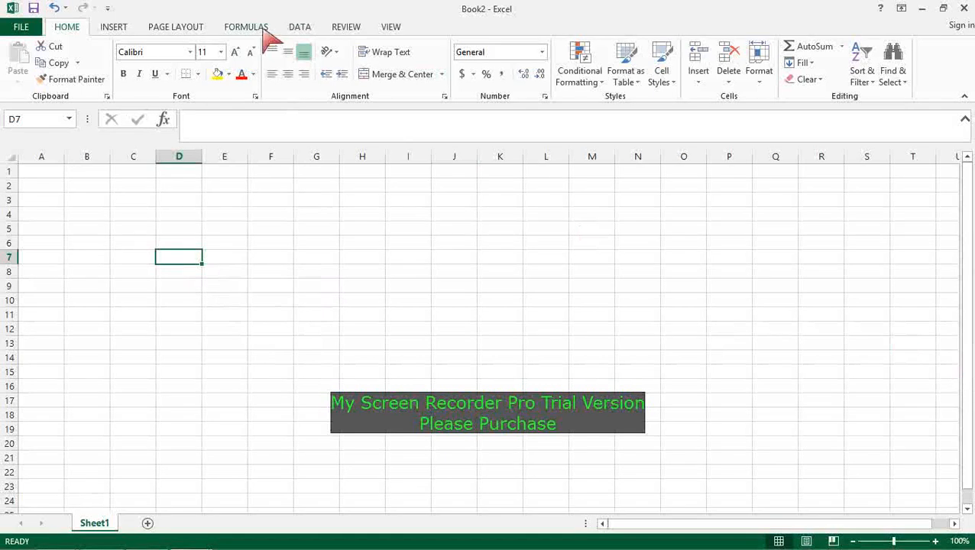
Step: Start a text import of Хагас жилийн үнэлгээ 11 анги.csv as delimited data with file origin 65001 : Unicode (UTF-8)
{"action": "left_click", "coordinate": [298, 29]}
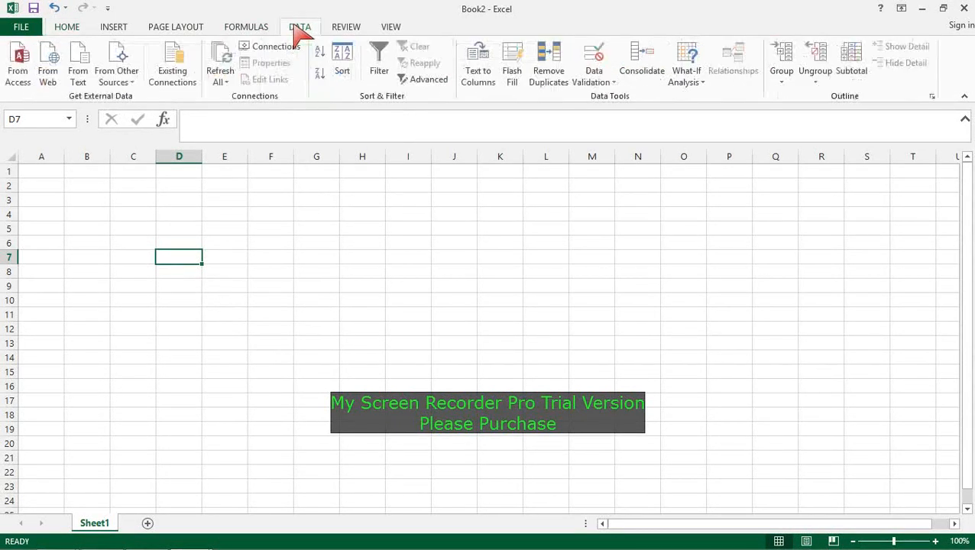
{"action": "left_click", "coordinate": [87, 91]}
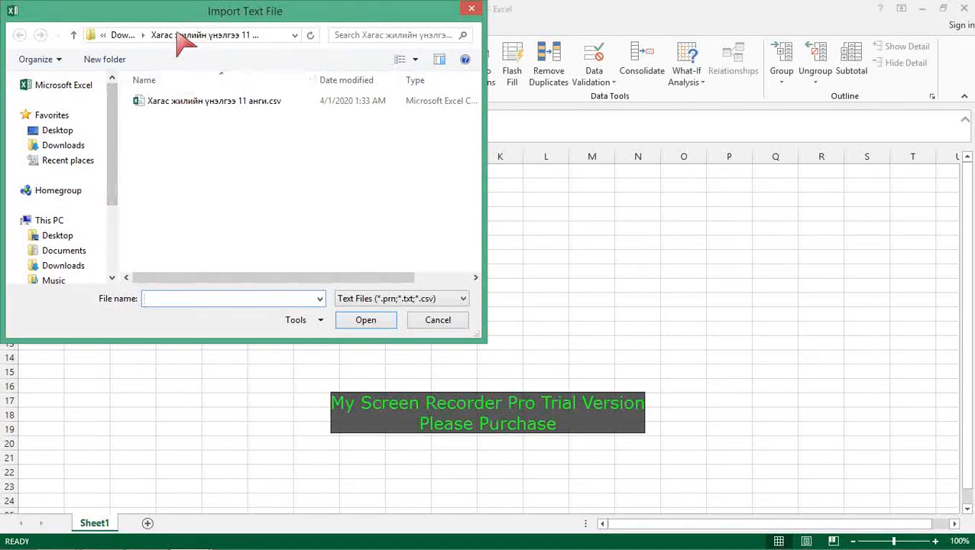
{"action": "left_click", "coordinate": [230, 105]}
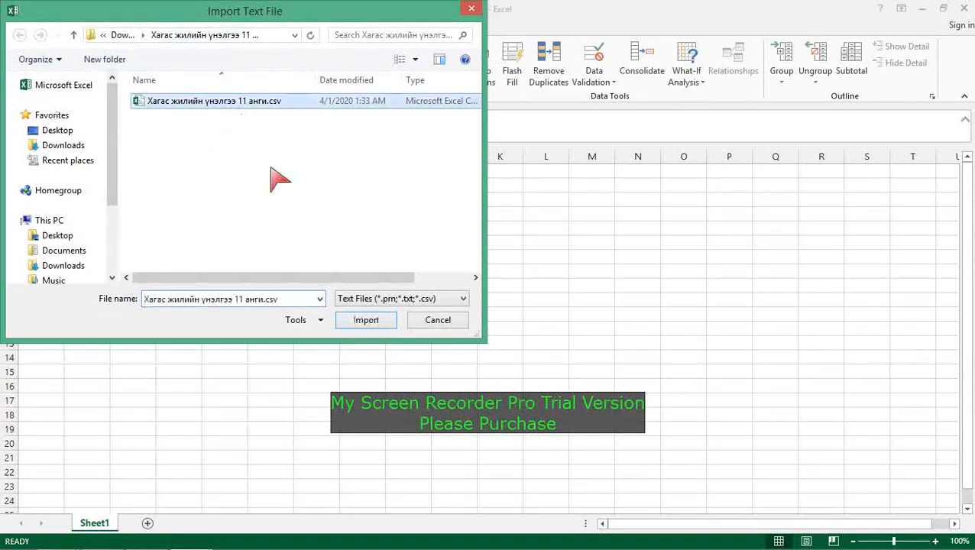
{"action": "left_click", "coordinate": [366, 321]}
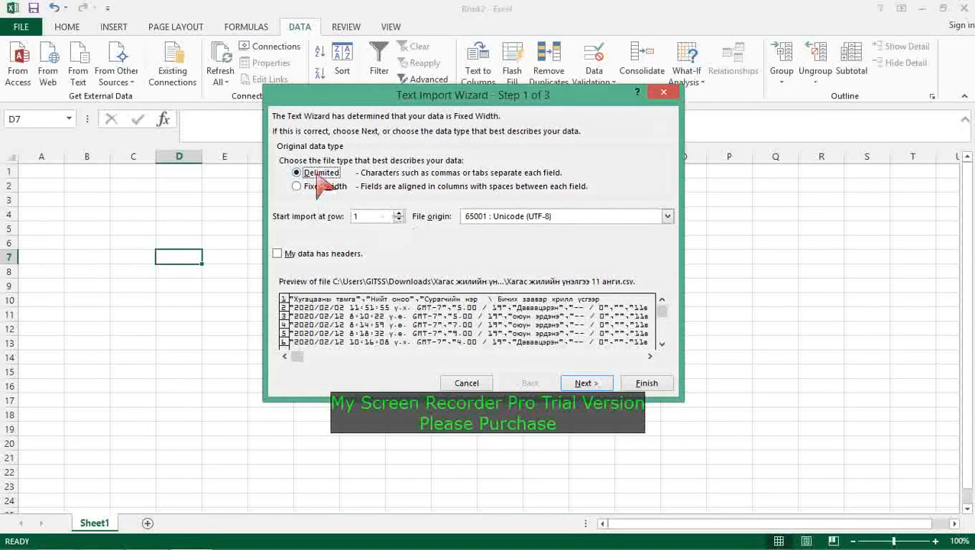
{"action": "left_click", "coordinate": [599, 384]}
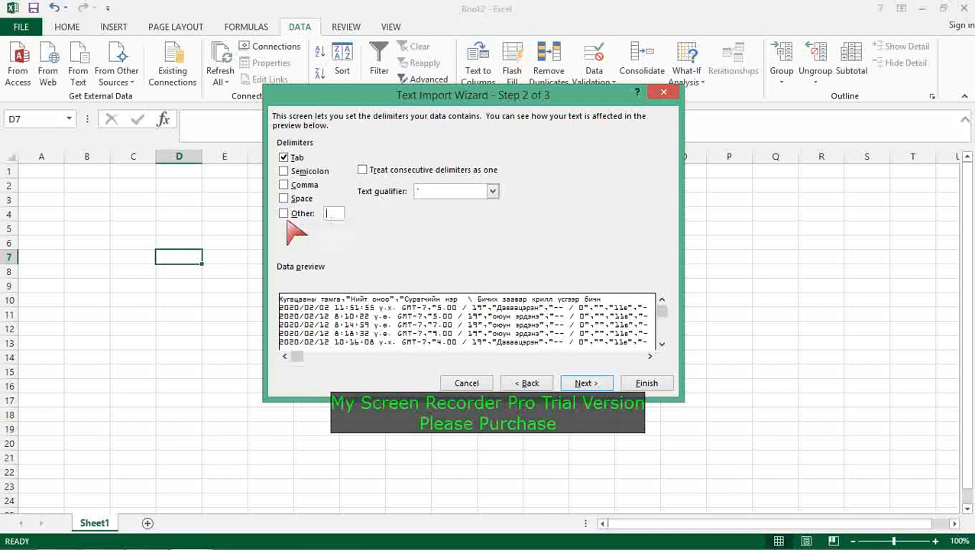
Step: Add a comma as the custom delimiter, keep the General column format, and place the imported data at A1 of the existing worksheet
{"action": "type", "text": ","}
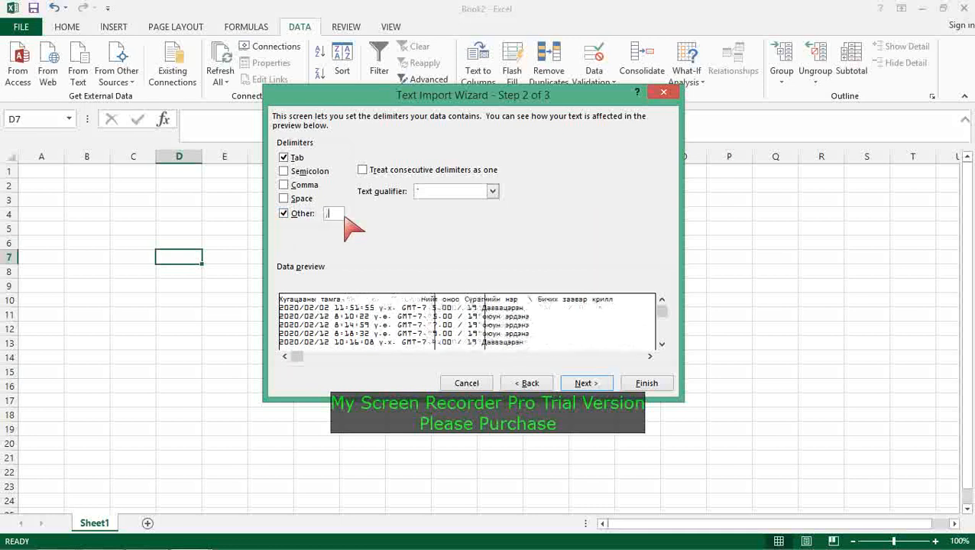
{"action": "left_click", "coordinate": [586, 383]}
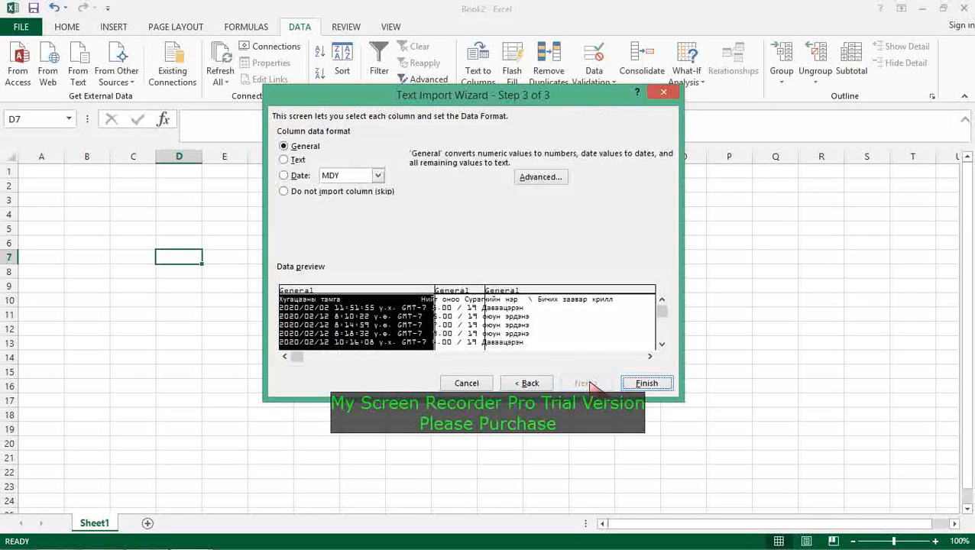
{"action": "left_click", "coordinate": [649, 385]}
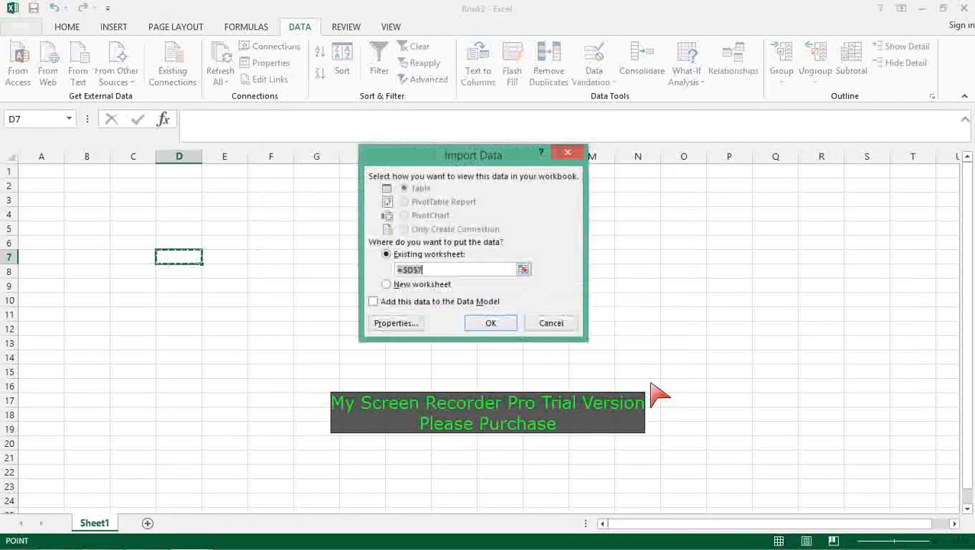
{"action": "left_click", "coordinate": [57, 182]}
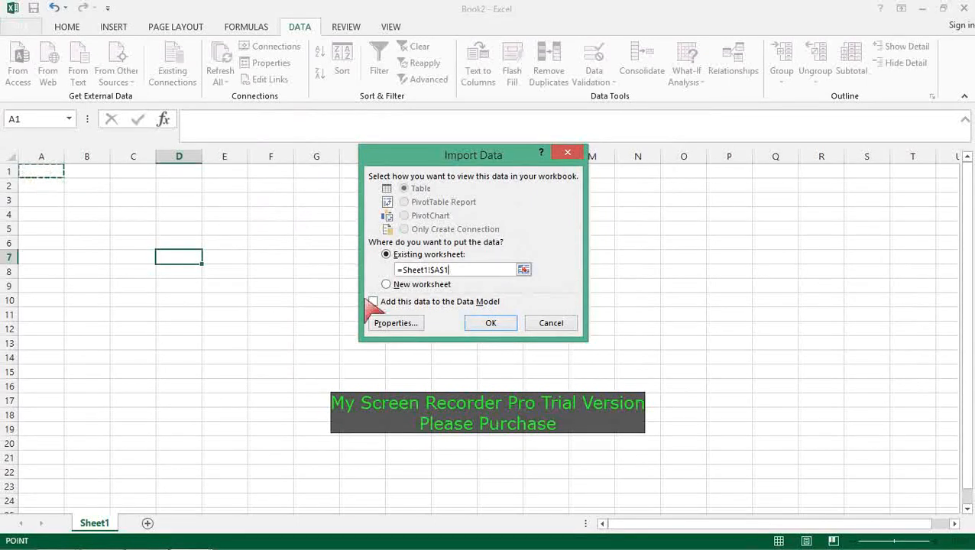
{"action": "left_click", "coordinate": [495, 323]}
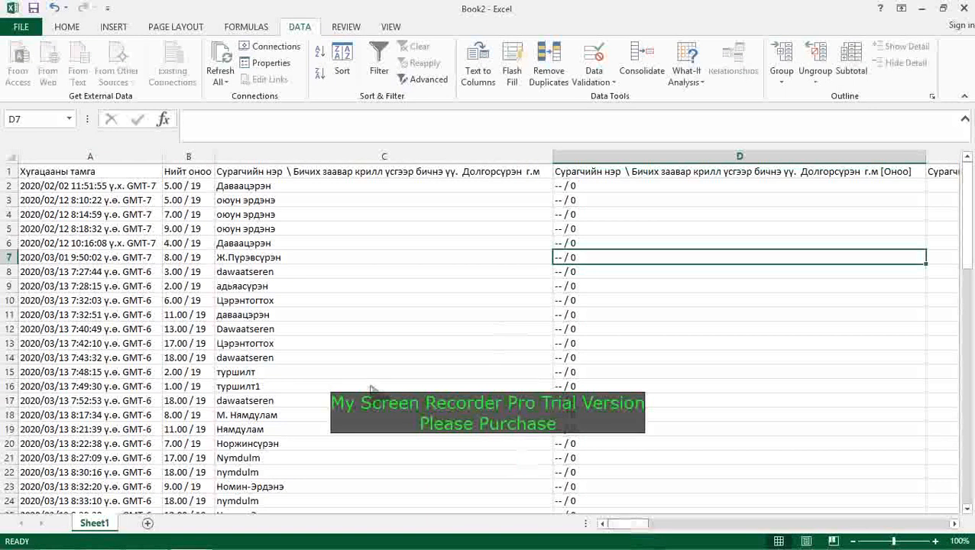
Step: Delete the timestamp column A and the student-name question's score and feedback columns, D and E
{"action": "scroll", "coordinate": [410, 389], "scroll_direction": "down", "scroll_amount": 5}
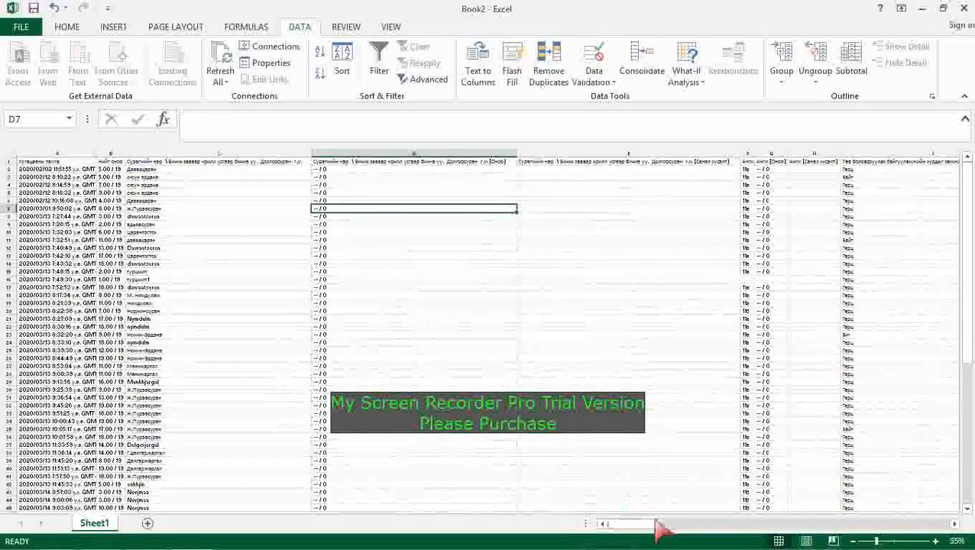
{"action": "scroll", "coordinate": [464, 327], "scroll_direction": "up", "scroll_amount": 3}
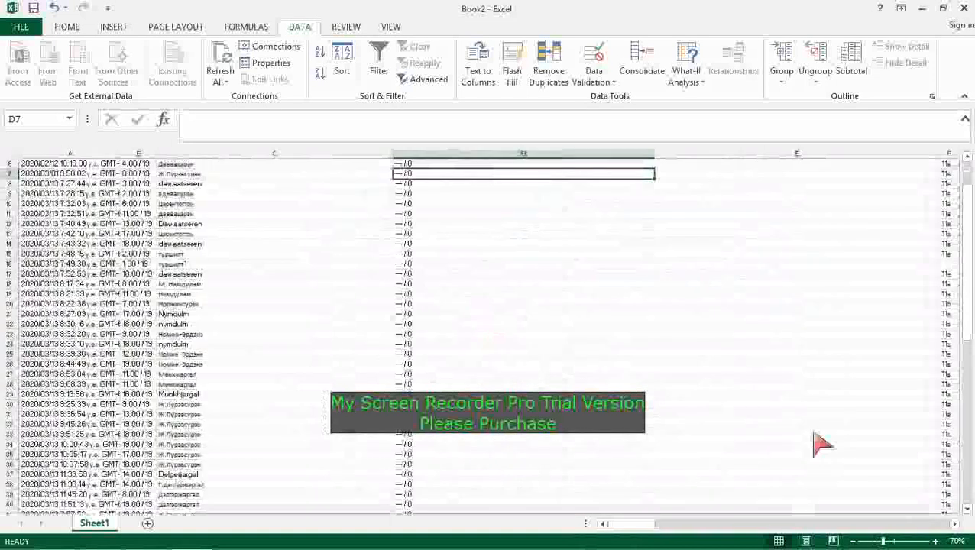
{"action": "scroll", "coordinate": [305, 185], "scroll_direction": "up", "scroll_amount": 2}
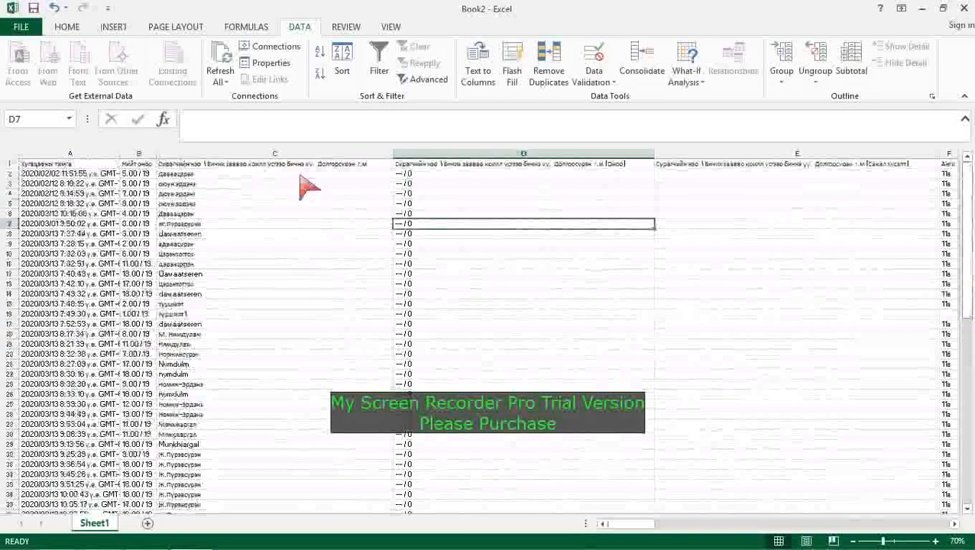
{"action": "left_click_drag", "start_coordinate": [636, 525], "coordinate": [666, 526]}
{"action": "left_click", "coordinate": [425, 215]}
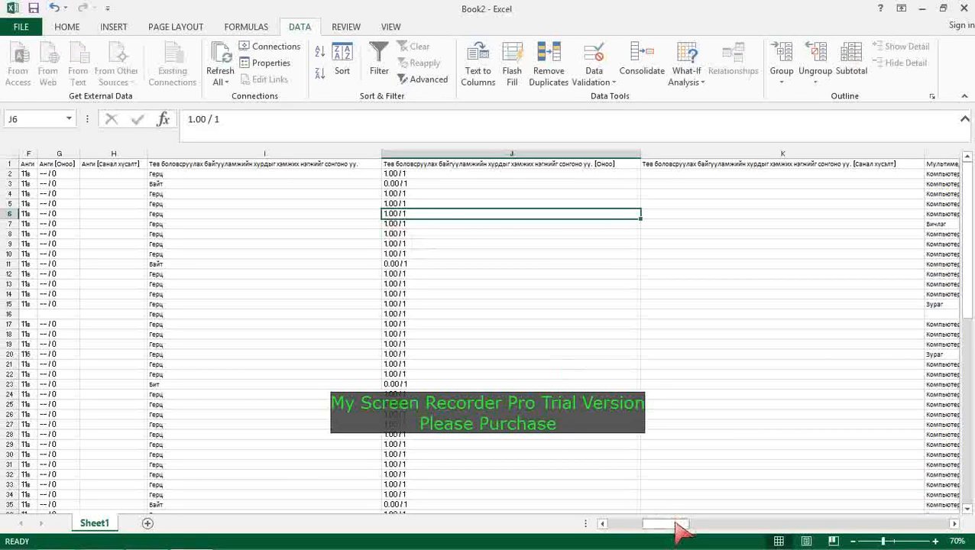
{"action": "left_click_drag", "start_coordinate": [681, 533], "coordinate": [570, 523]}
{"action": "left_click", "coordinate": [68, 155]}
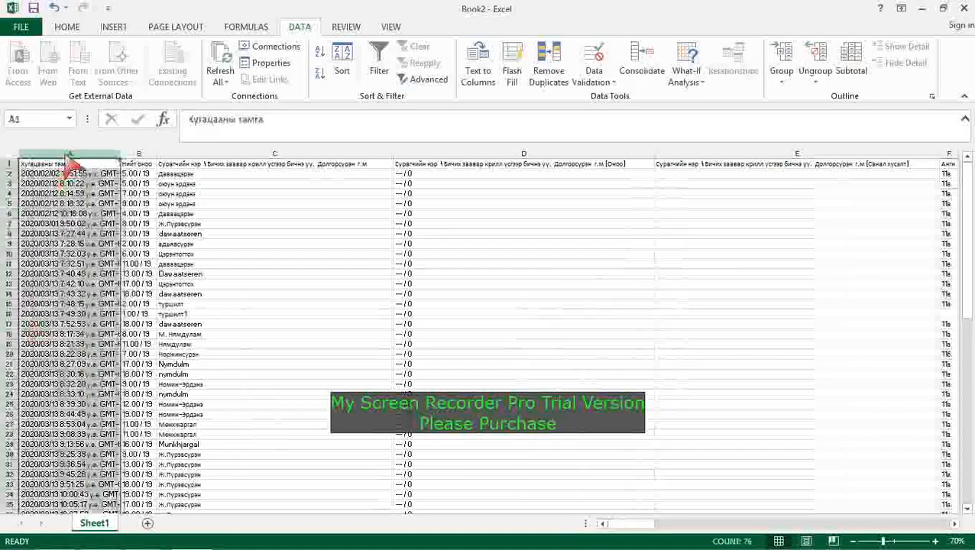
{"action": "left_click", "coordinate": [483, 155]}
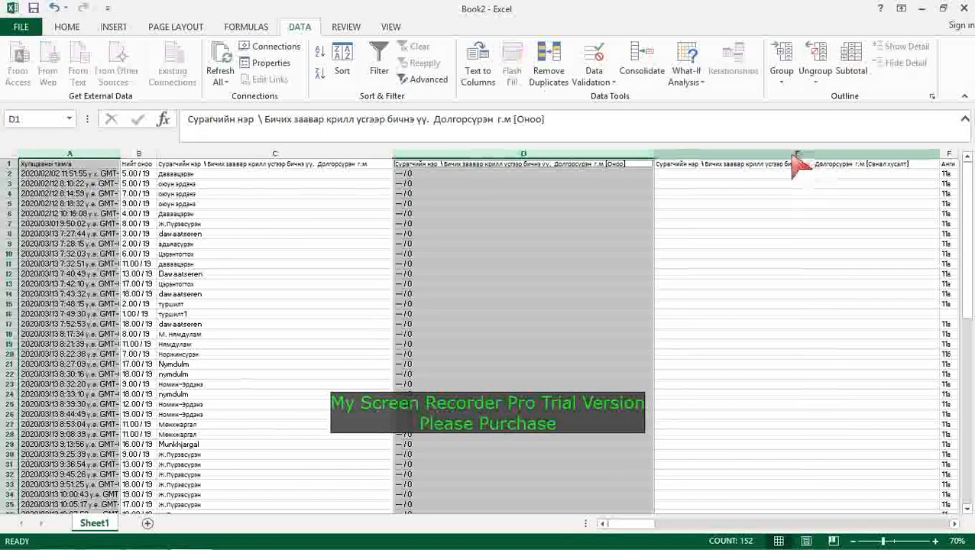
{"action": "left_click", "coordinate": [794, 155], "text": "ctrl"}
{"action": "right_click", "coordinate": [795, 157]}
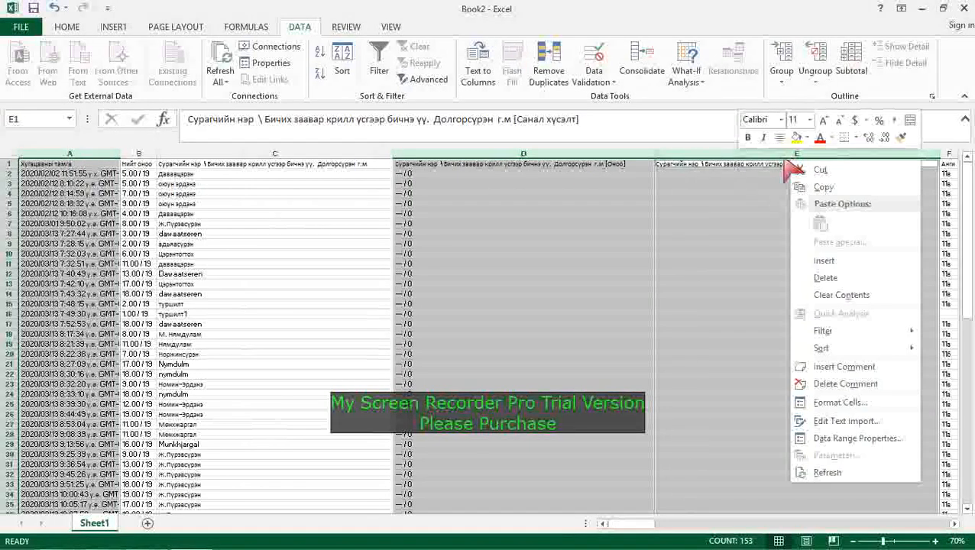
{"action": "left_click", "coordinate": [836, 281]}
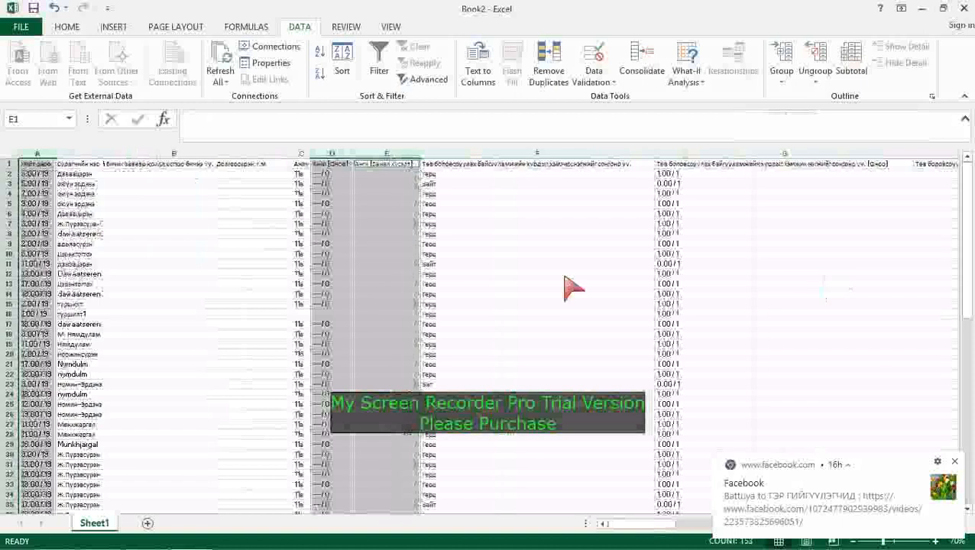
{"action": "left_click", "coordinate": [481, 316]}
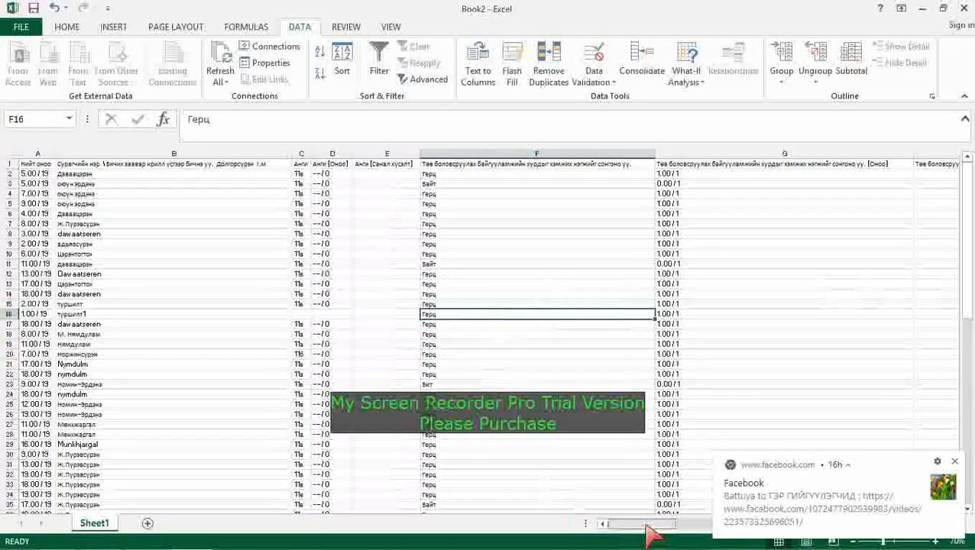
Step: Delete column E, the class feedback, together with column F, the answers to the first quiz question
{"action": "left_click", "coordinate": [395, 155]}
{"action": "left_click", "coordinate": [535, 156], "text": "ctrl"}
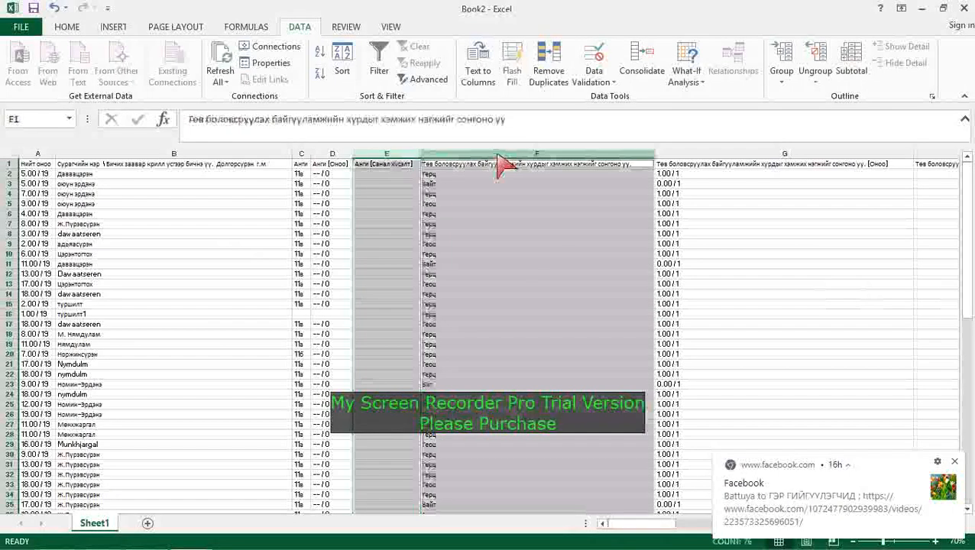
{"action": "right_click", "coordinate": [535, 156]}
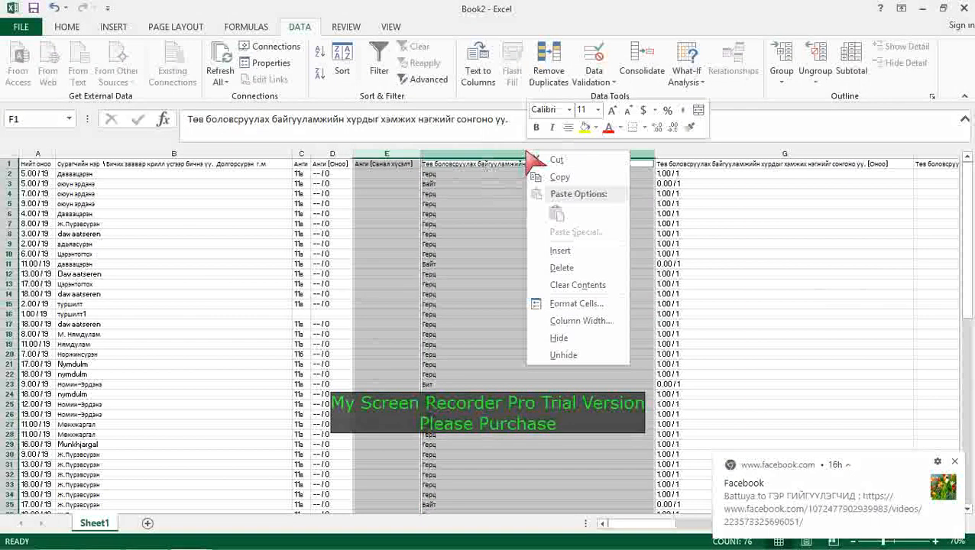
{"action": "left_click", "coordinate": [577, 267]}
{"action": "left_click", "coordinate": [535, 284]}
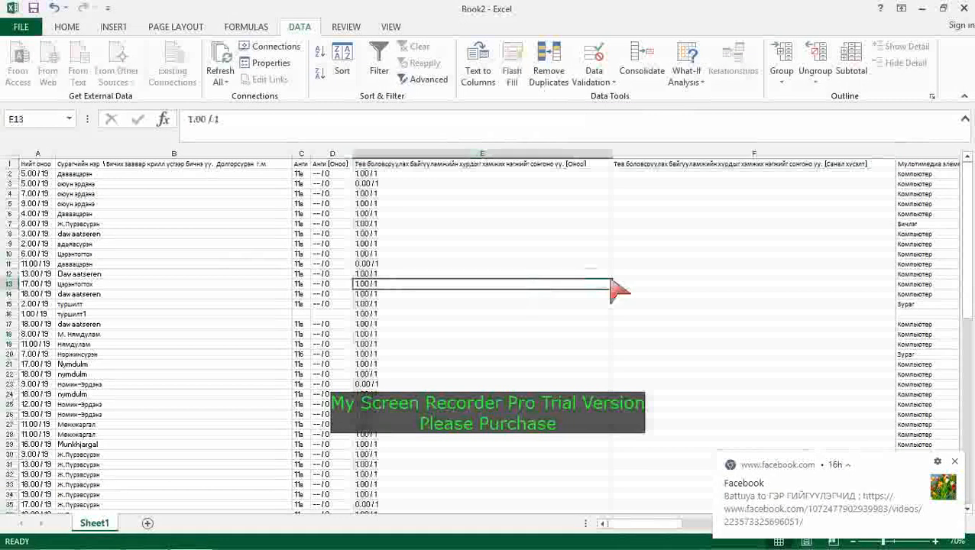
Step: Select the feedback columns F and I together with the multimedia question's answer column G
{"action": "left_click", "coordinate": [703, 155]}
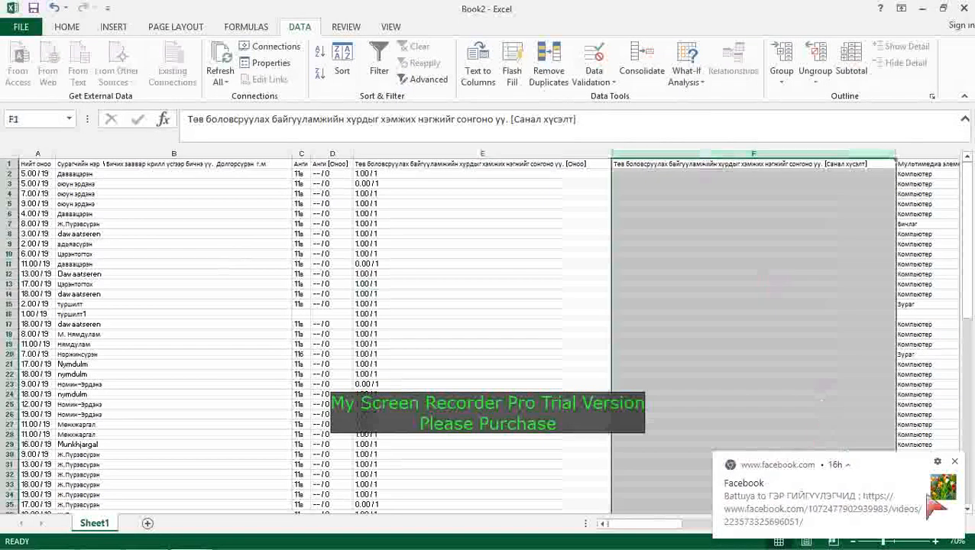
{"action": "left_click", "coordinate": [955, 462]}
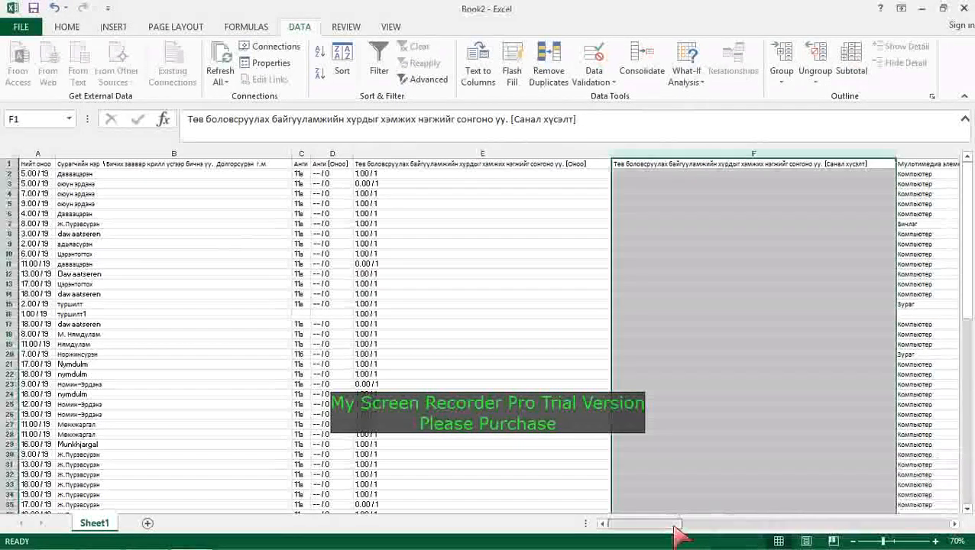
{"action": "left_click_drag", "start_coordinate": [677, 526], "coordinate": [713, 528]}
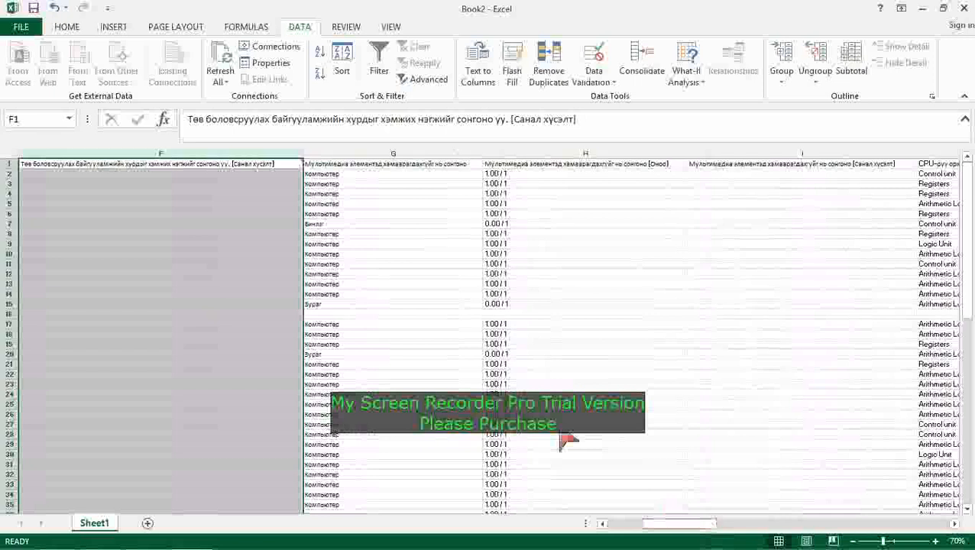
{"action": "left_click", "coordinate": [397, 155], "text": "ctrl"}
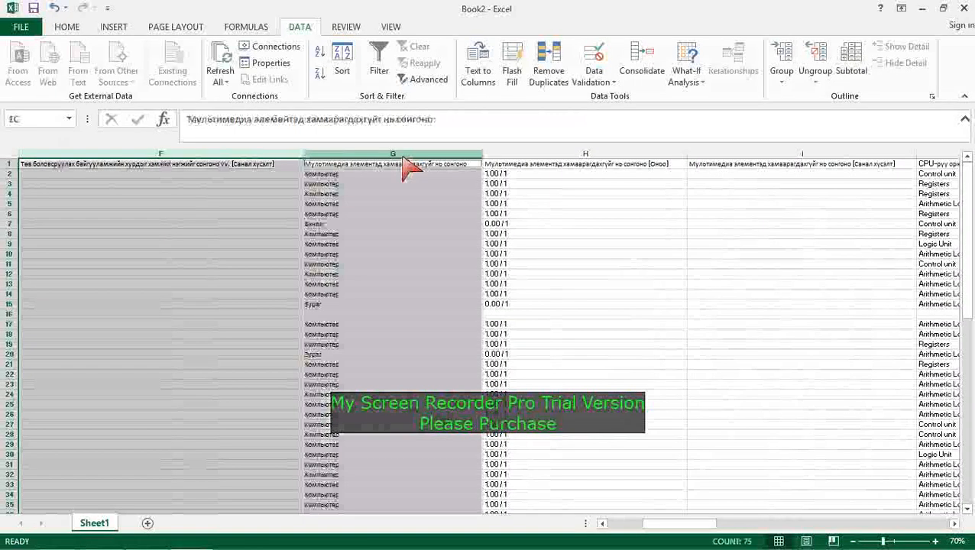
{"action": "left_click", "coordinate": [735, 155], "text": "ctrl"}
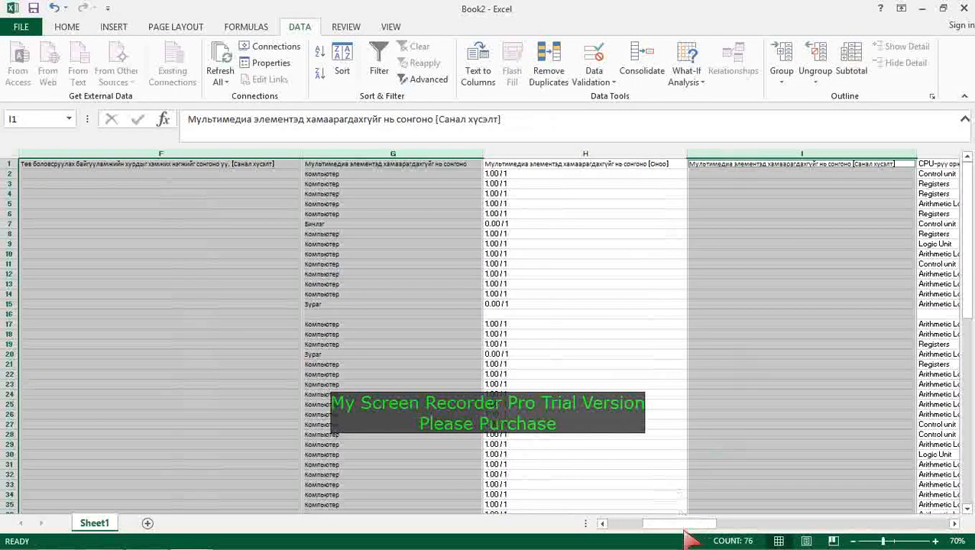
{"action": "scroll", "coordinate": [691, 540], "scroll_direction": "right", "scroll_amount": 5}
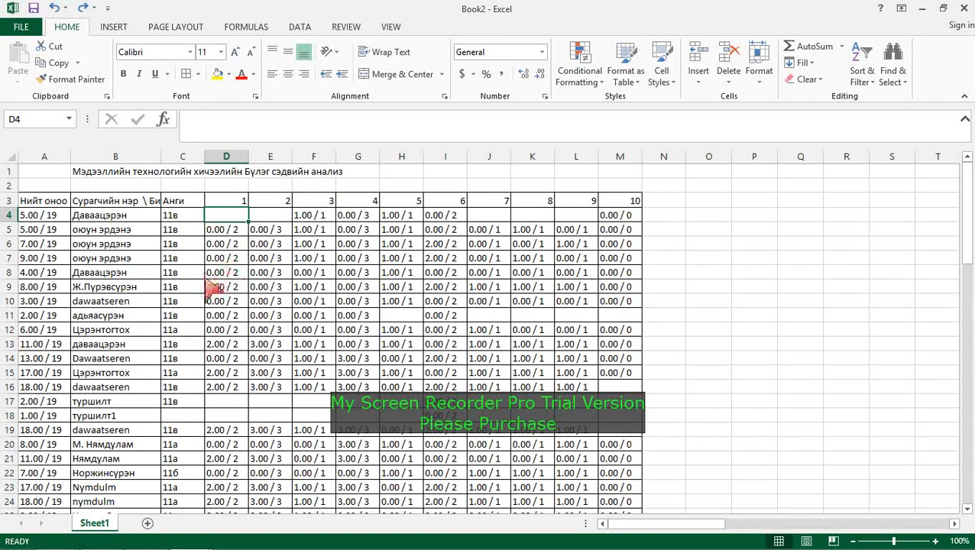
Step: Check the score text in D5 and insert a blank column E between the question 1 and question 2 scores
{"action": "left_click", "coordinate": [240, 232]}
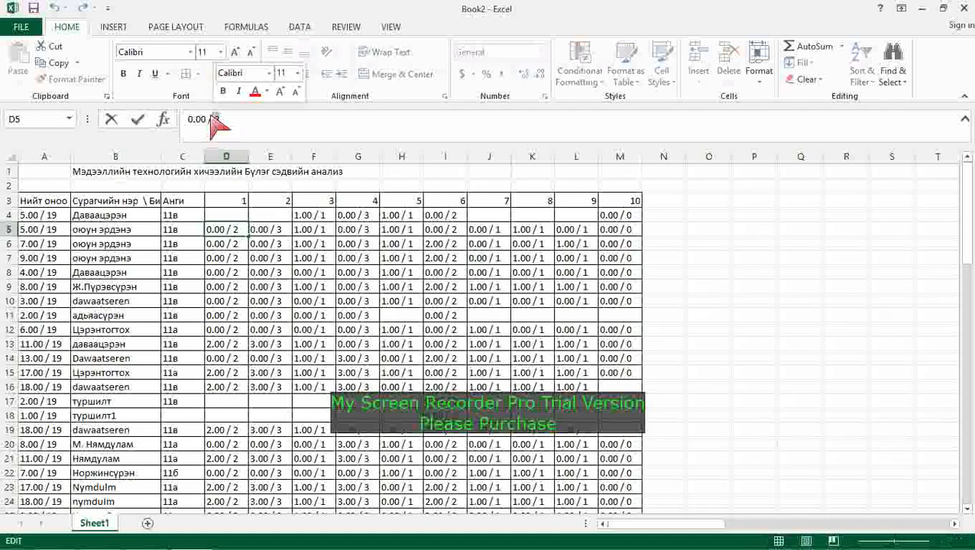
{"action": "left_click", "coordinate": [200, 123]}
{"action": "left_click", "coordinate": [233, 123]}
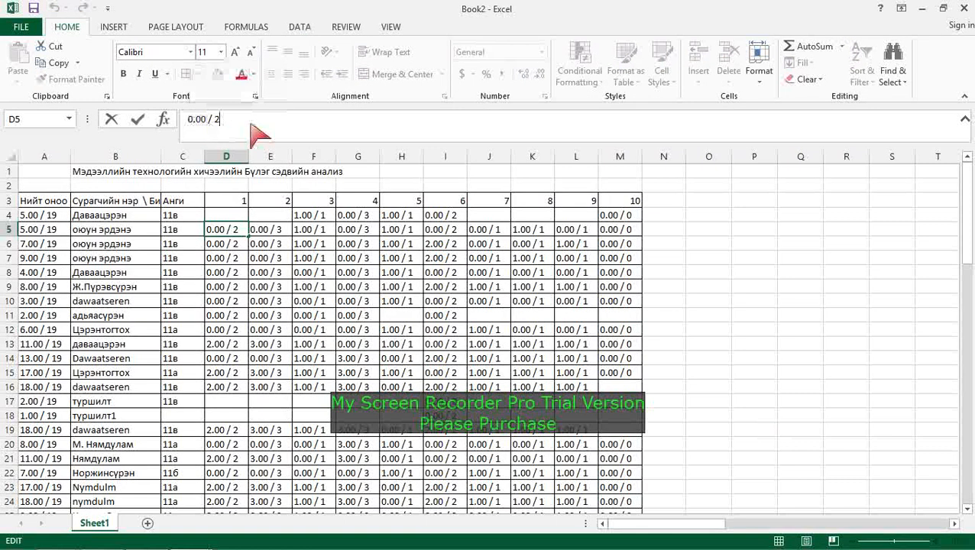
{"action": "left_click", "coordinate": [279, 159]}
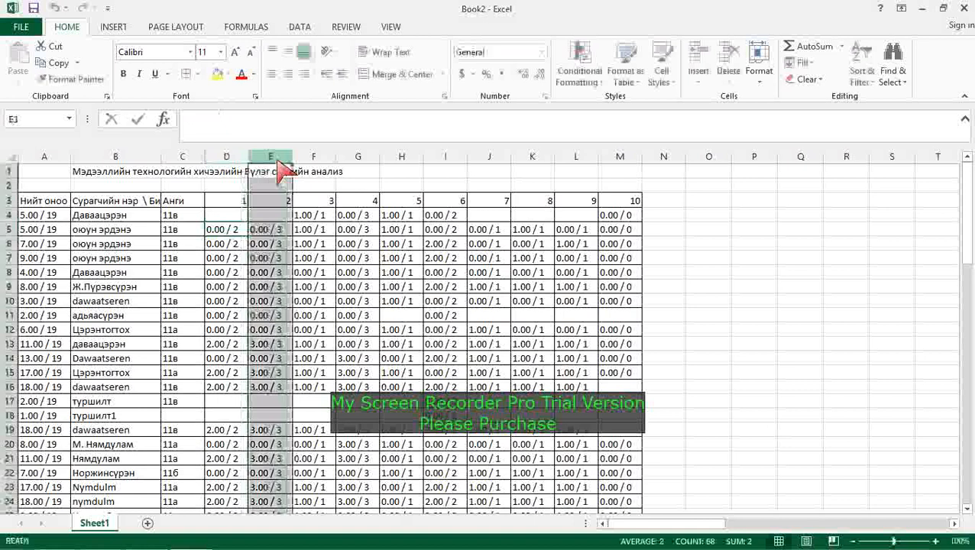
{"action": "right_click", "coordinate": [282, 161]}
{"action": "left_click", "coordinate": [329, 262]}
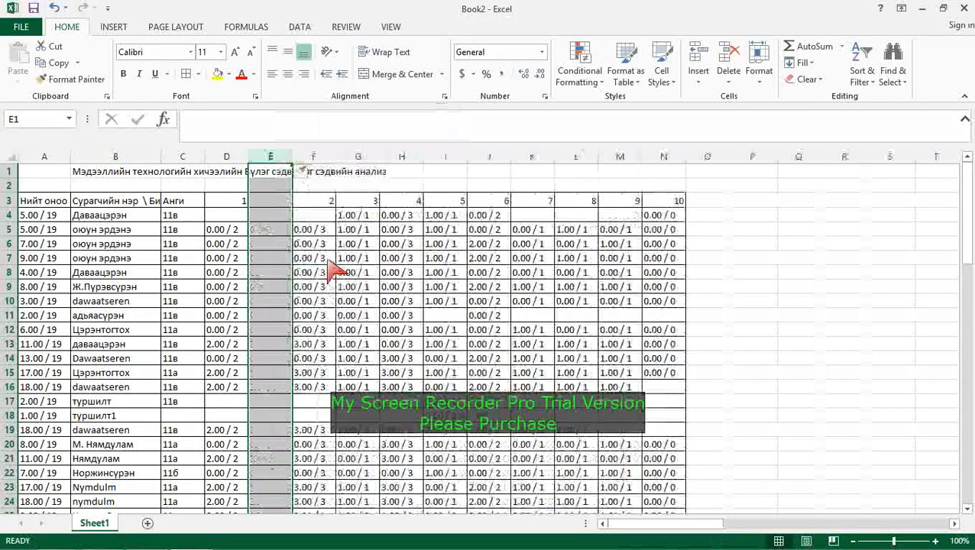
{"action": "left_click", "coordinate": [806, 314]}
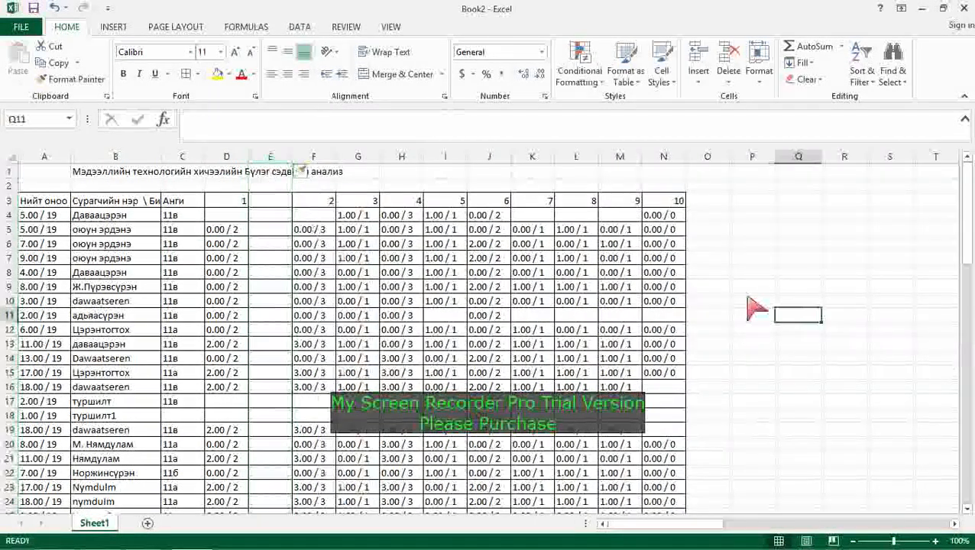
Step: Enter the formula =LEFT(D5,3) in cell E5 to extract the first three characters of the score
{"action": "left_click", "coordinate": [277, 231]}
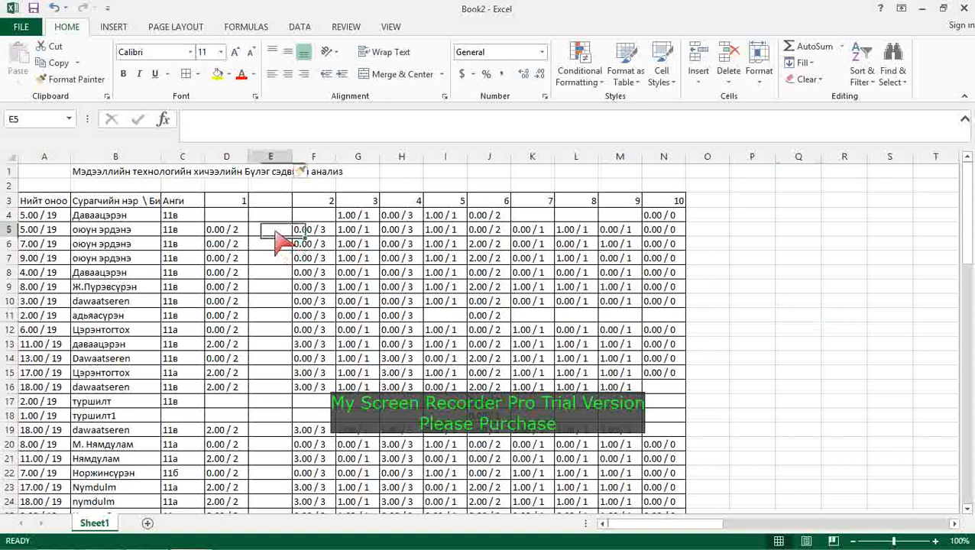
{"action": "left_click", "coordinate": [236, 128]}
{"action": "type", "text": "="}
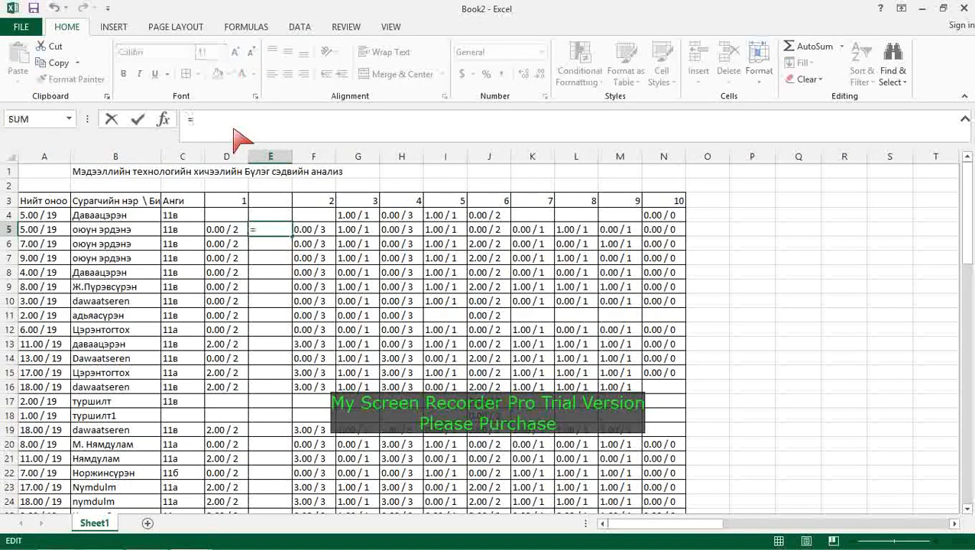
{"action": "type", "text": "l"}
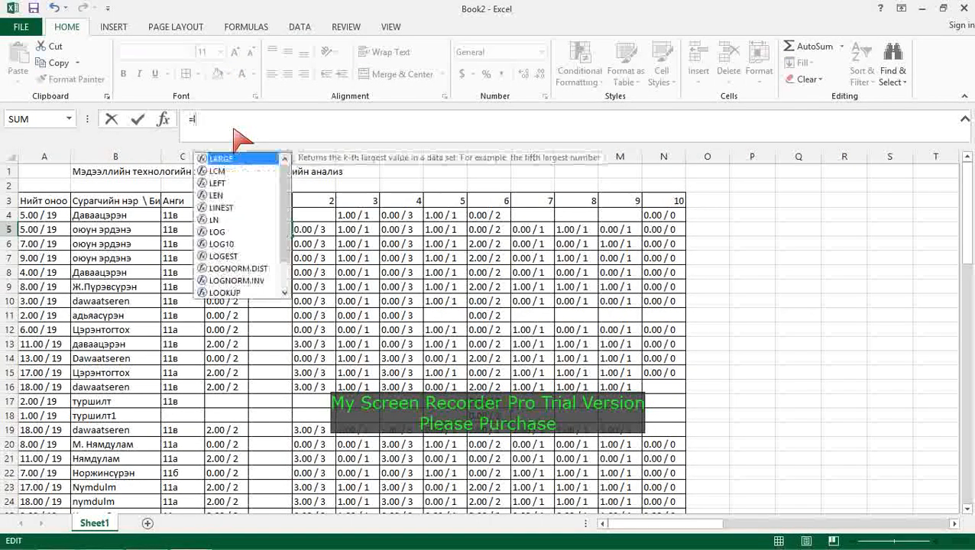
{"action": "type", "text": "e"}
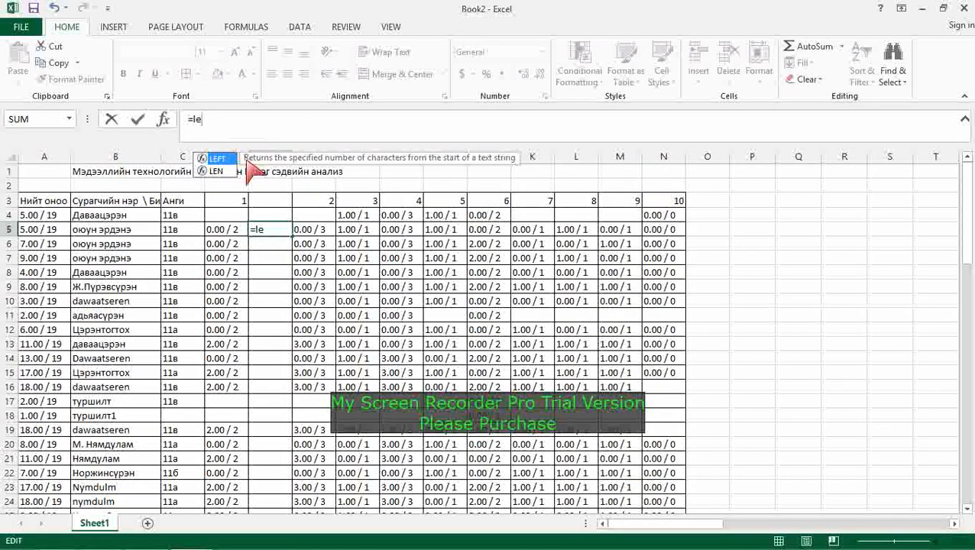
{"action": "double_click", "coordinate": [218, 159]}
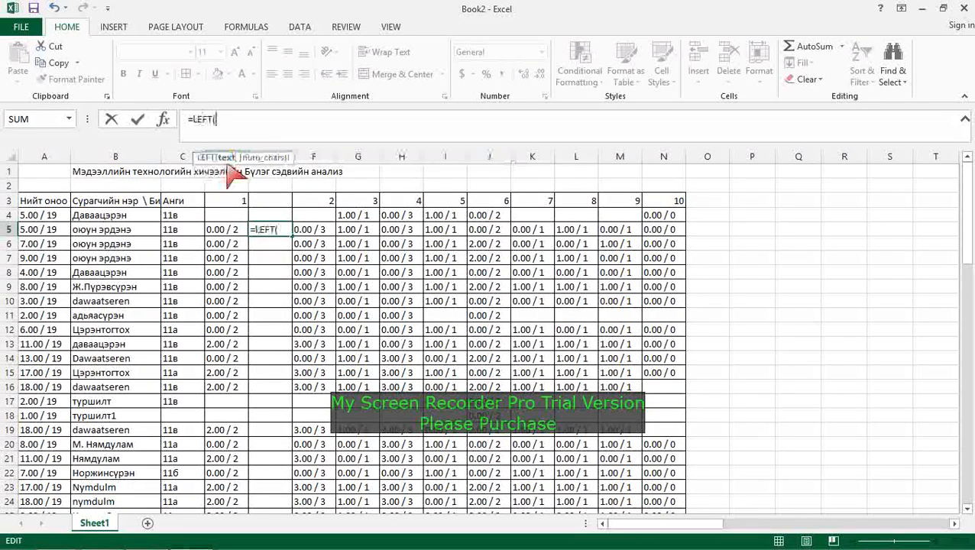
{"action": "left_click", "coordinate": [226, 229]}
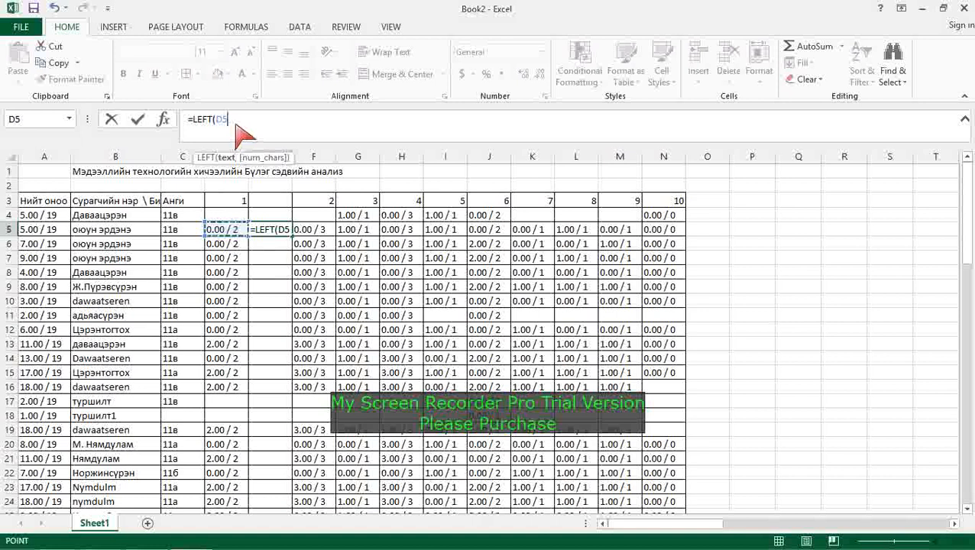
{"action": "type", "text": ","}
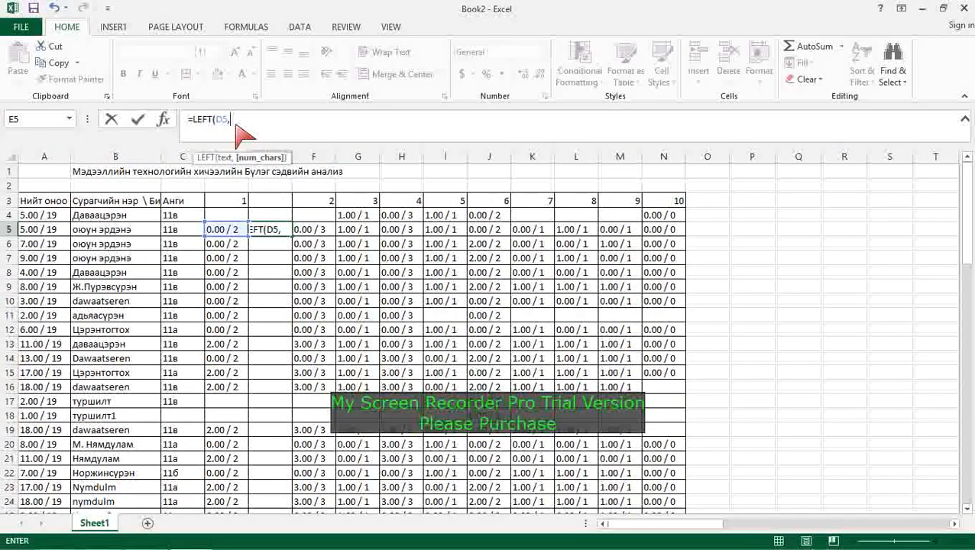
{"action": "type", "text": "#"}
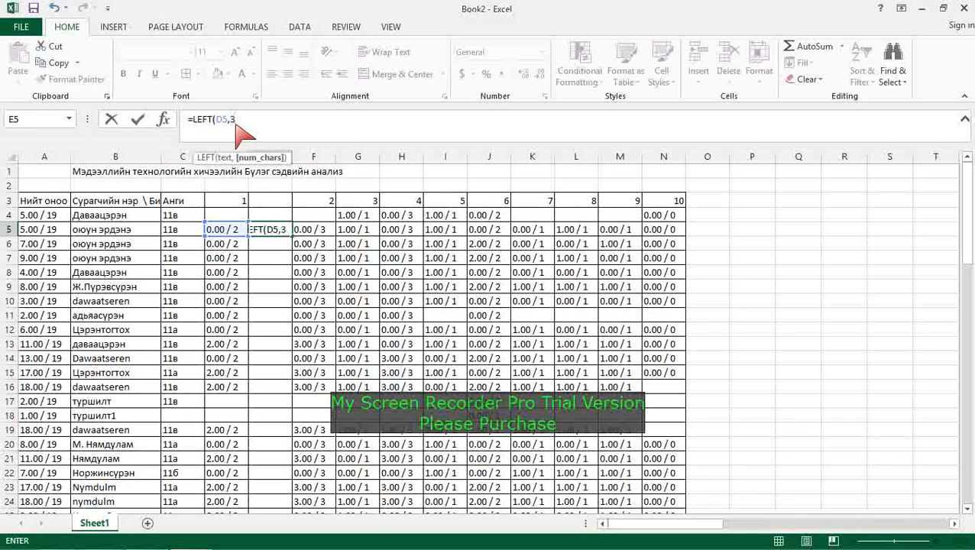
{"action": "type", "text": ")"}
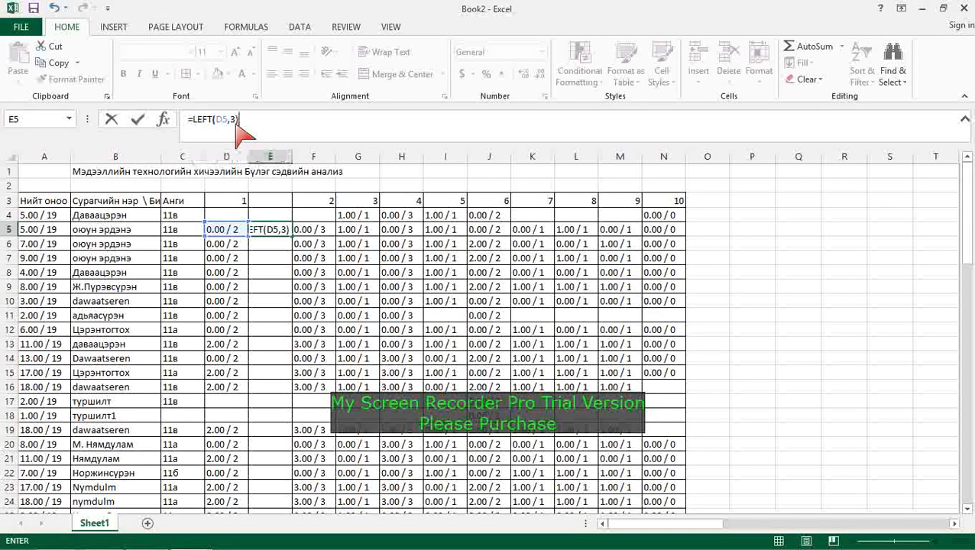
{"action": "key", "text": "Return"}
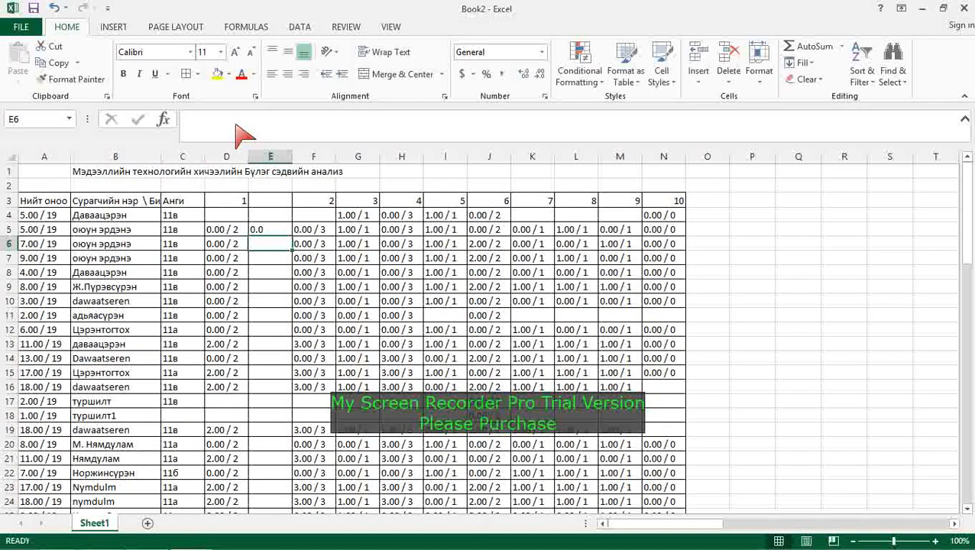
Step: Fill the LEFT formula from E5 down to E78, the last student row
{"action": "left_click", "coordinate": [264, 234]}
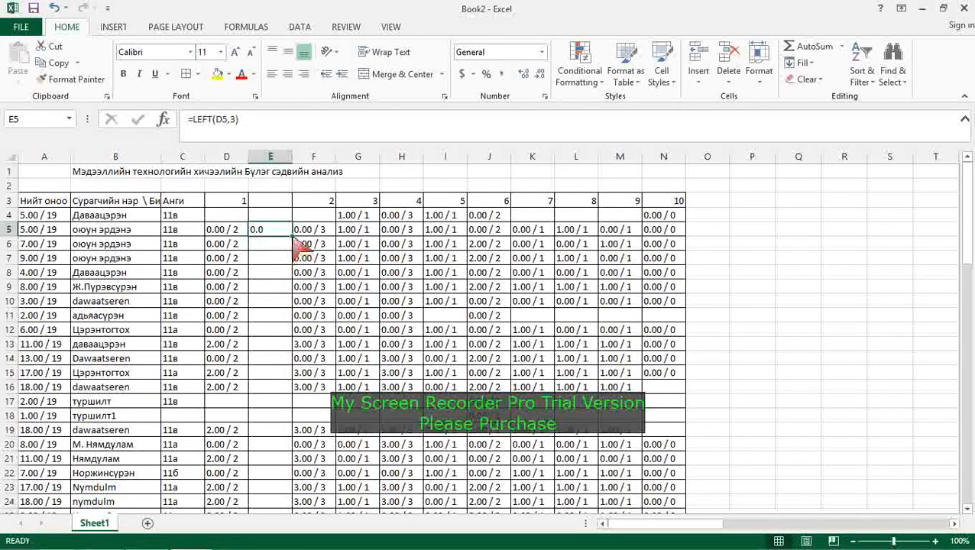
{"action": "left_click_drag", "start_coordinate": [293, 238], "coordinate": [293, 492]}
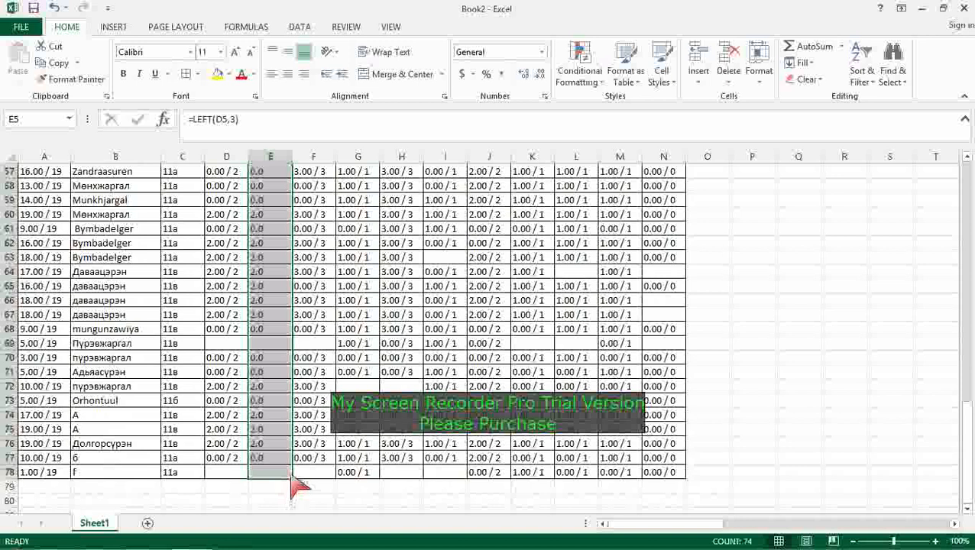
{"action": "left_click_drag", "start_coordinate": [969, 451], "coordinate": [897, 204]}
{"action": "left_click", "coordinate": [259, 235]}
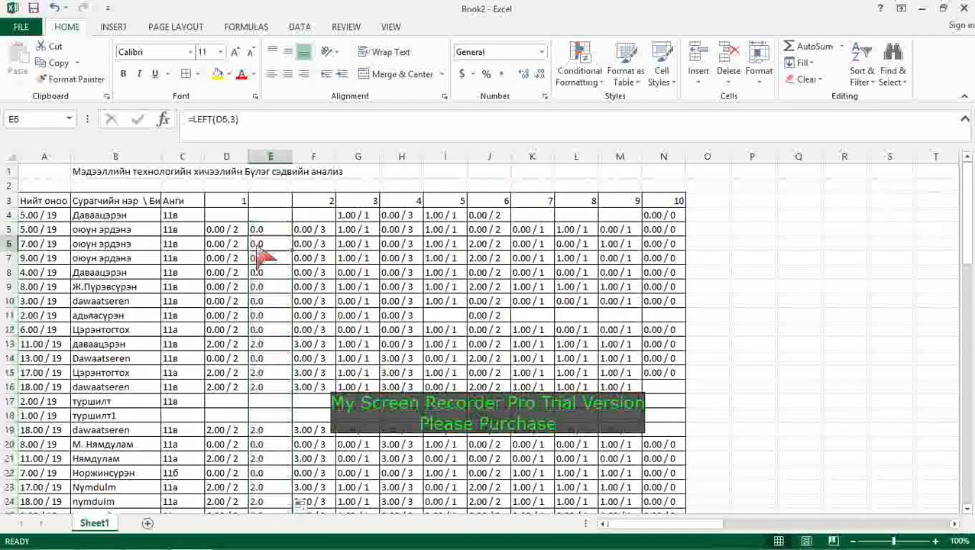
Step: Try to delete the original question 1 score column D, and undo the deletion
{"action": "left_click", "coordinate": [233, 244]}
{"action": "left_click", "coordinate": [232, 157]}
{"action": "right_click", "coordinate": [233, 157]}
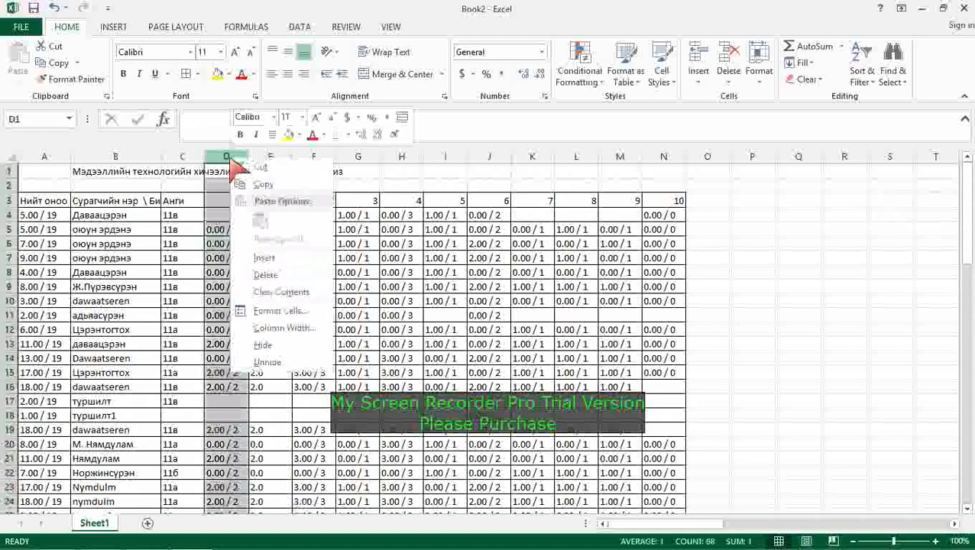
{"action": "left_click", "coordinate": [282, 278]}
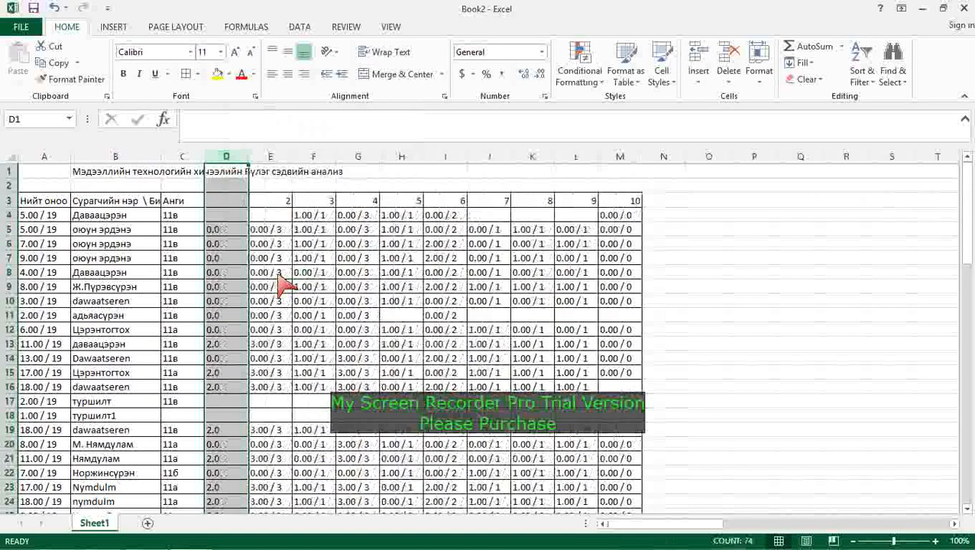
{"action": "key", "text": "ctrl+z"}
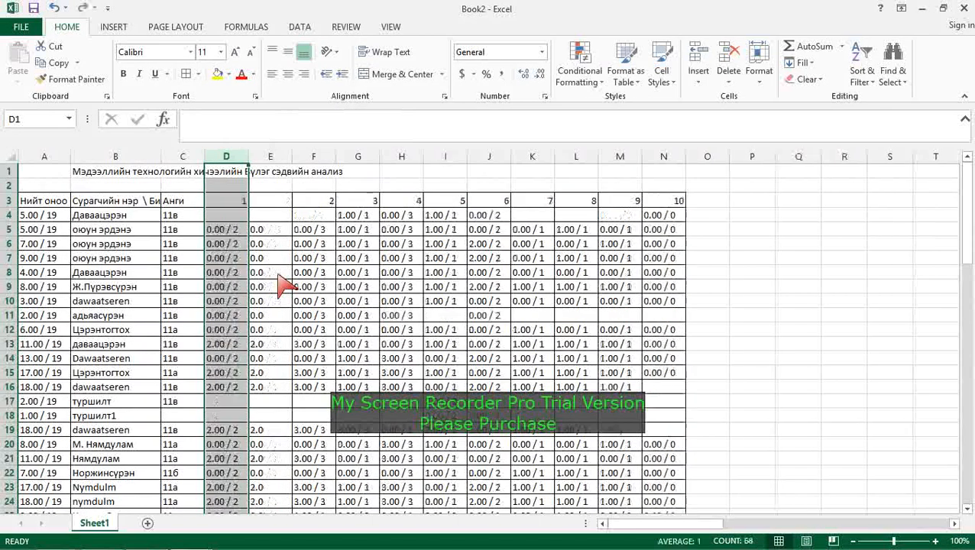
Step: Check the LEFT formulas in E5 and E10 and copy the whole of column E
{"action": "left_click", "coordinate": [287, 229]}
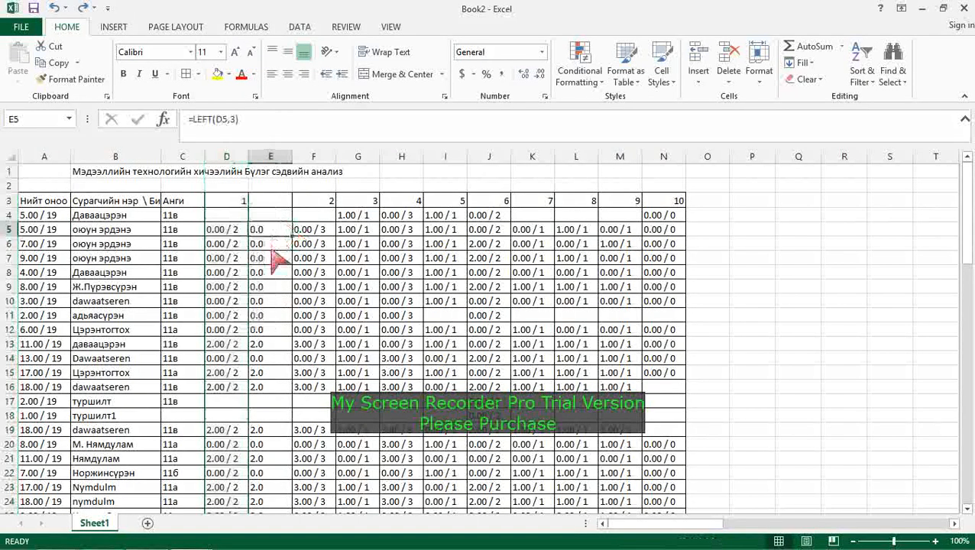
{"action": "left_click", "coordinate": [281, 303]}
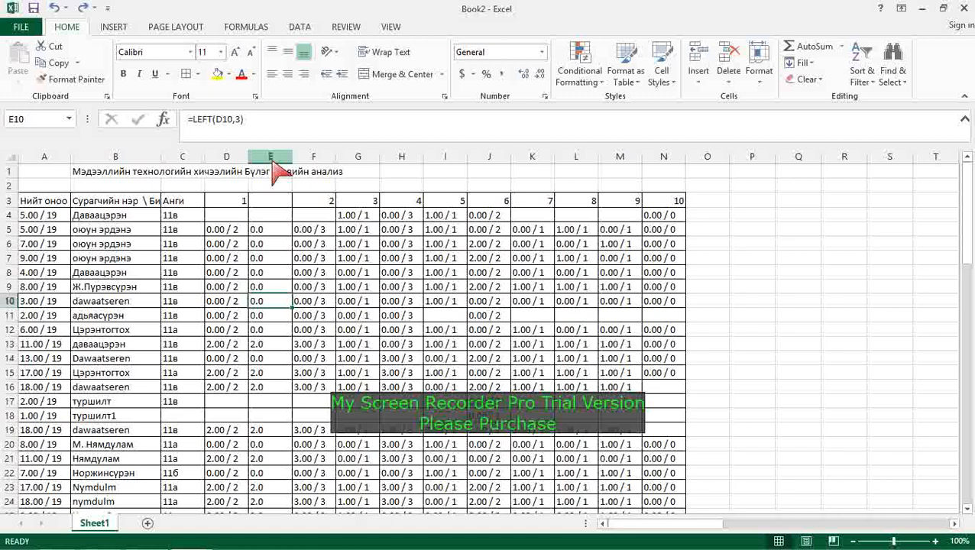
{"action": "left_click", "coordinate": [272, 161]}
{"action": "right_click", "coordinate": [276, 162]}
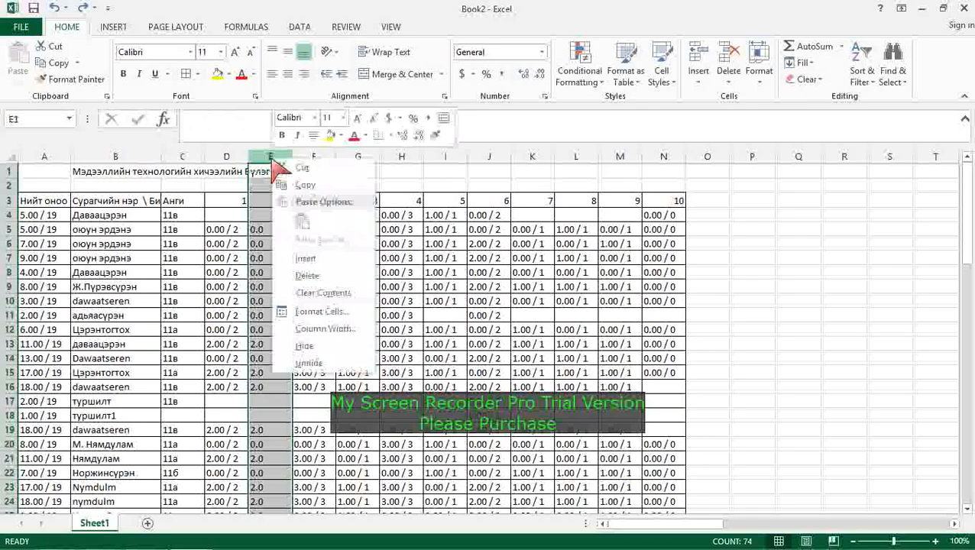
{"action": "left_click", "coordinate": [314, 197]}
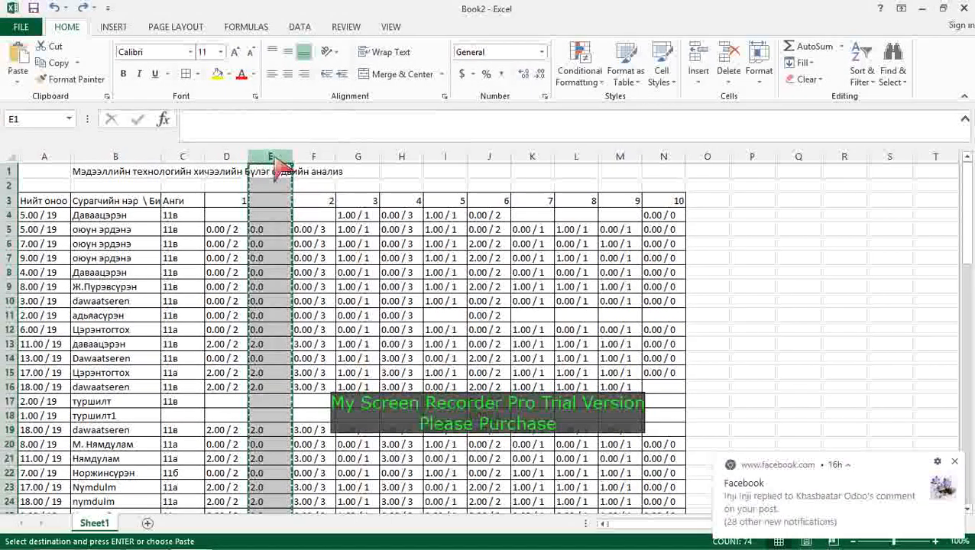
Step: Try to paste the copied column E over itself with the standard paste option and check cell E7
{"action": "right_click", "coordinate": [277, 160]}
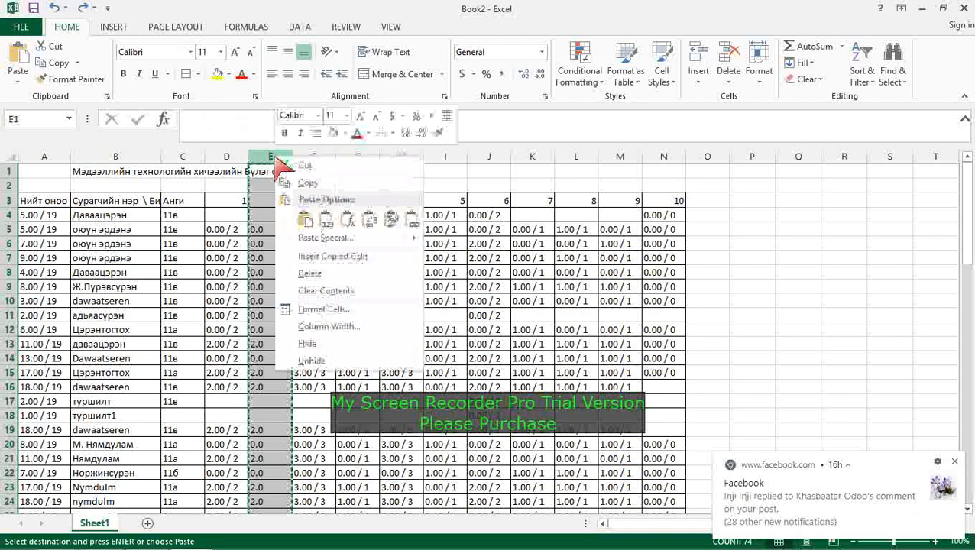
{"action": "left_click", "coordinate": [306, 218]}
{"action": "left_click", "coordinate": [261, 259]}
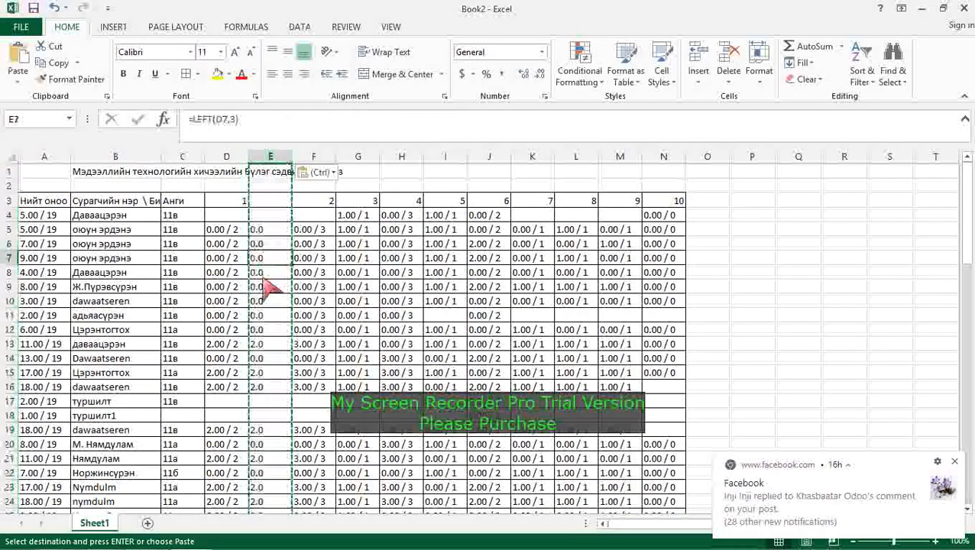
Step: Paste the copied column E over itself as values only and check cell E7
{"action": "right_click", "coordinate": [277, 161]}
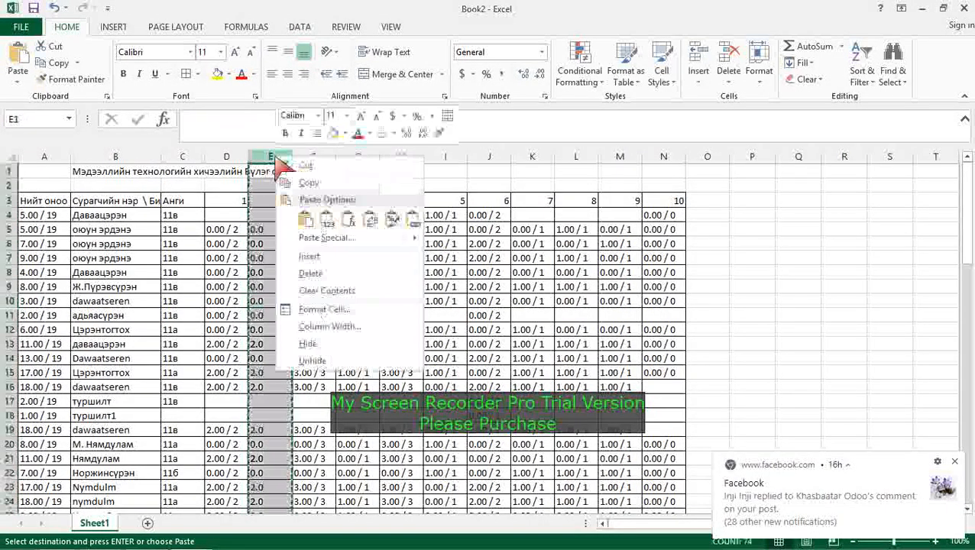
{"action": "left_click", "coordinate": [327, 224]}
{"action": "left_click", "coordinate": [269, 259]}
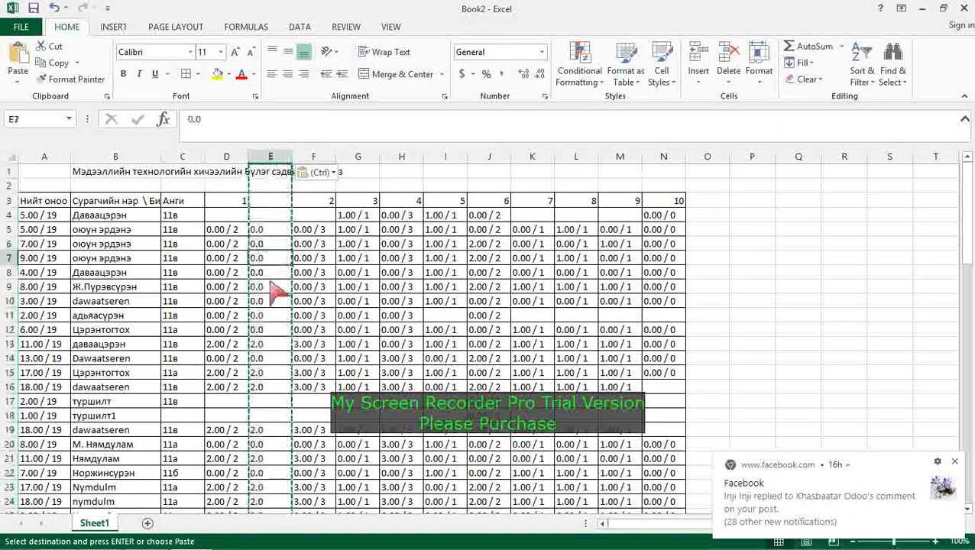
Step: Check several cells down column E to see whether they hold plain values instead of LEFT formulas
{"action": "left_click", "coordinate": [269, 315]}
{"action": "left_click", "coordinate": [267, 373]}
{"action": "left_click", "coordinate": [267, 430]}
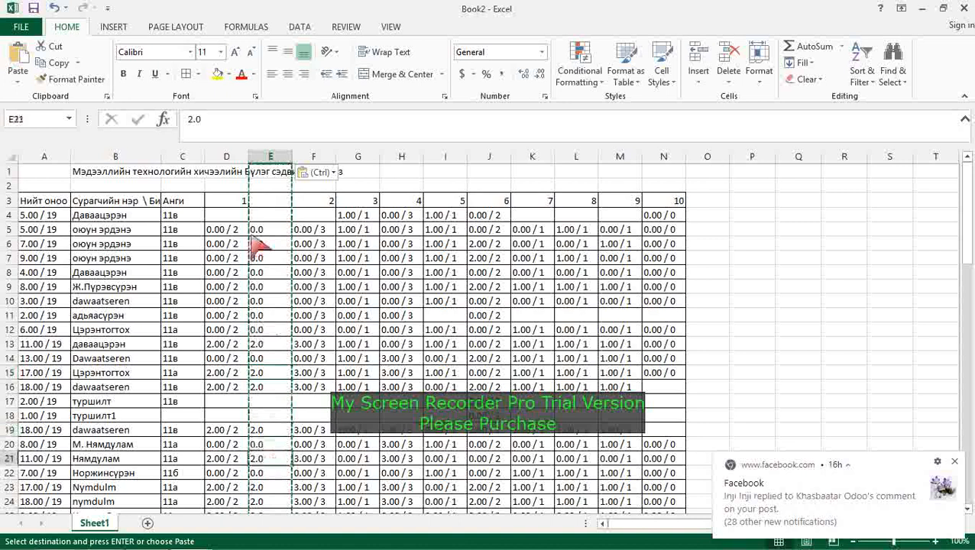
{"action": "left_click", "coordinate": [270, 229]}
Step: Delete the original question 1 score column D and check the plain values that take its place
{"action": "left_click", "coordinate": [222, 157]}
{"action": "right_click", "coordinate": [223, 158]}
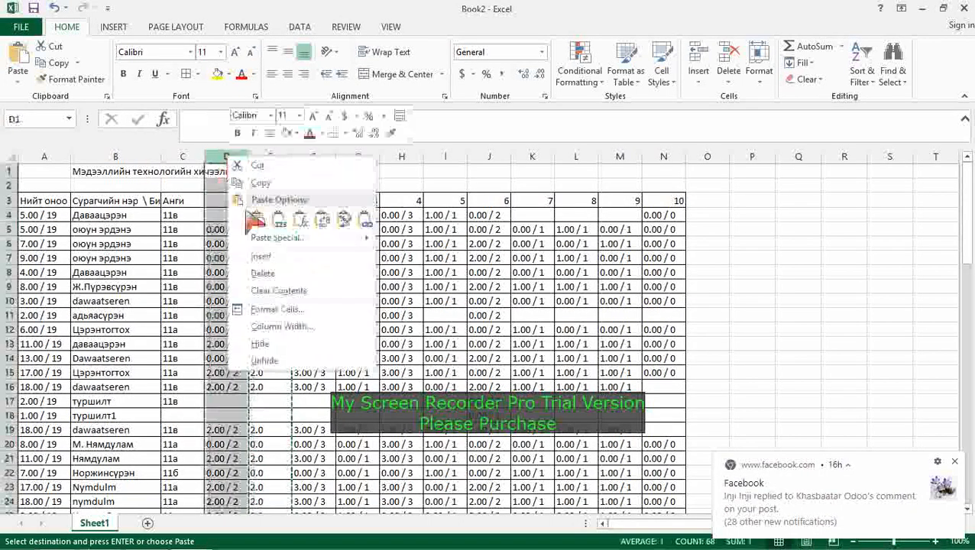
{"action": "left_click", "coordinate": [271, 277]}
{"action": "left_click", "coordinate": [345, 277]}
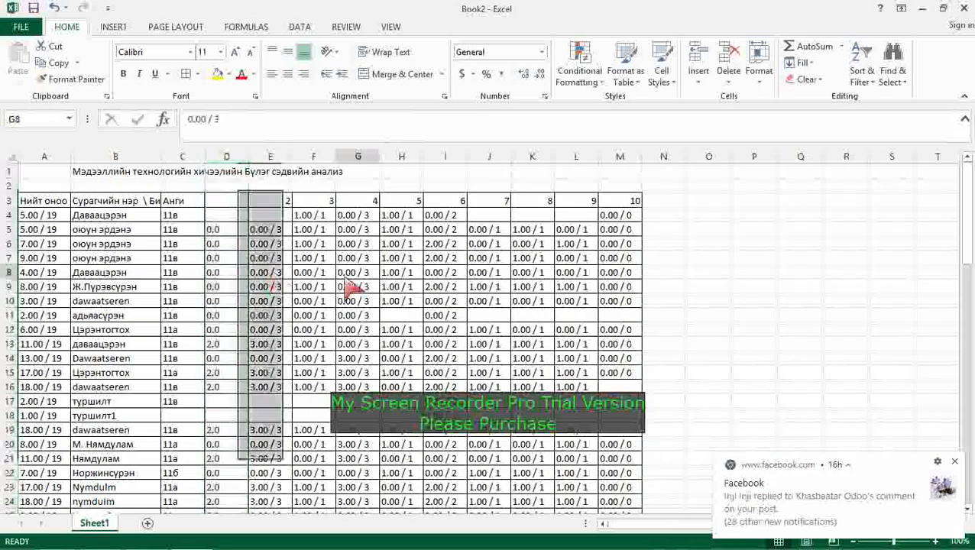
{"action": "left_click", "coordinate": [227, 232]}
{"action": "left_click", "coordinate": [226, 275]}
{"action": "left_click", "coordinate": [228, 329]}
{"action": "left_click", "coordinate": [216, 446]}
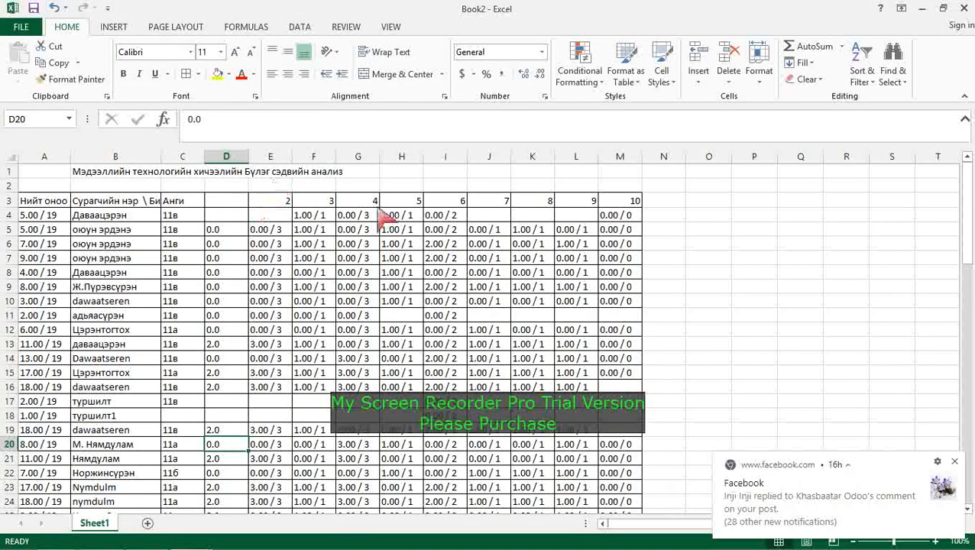
Step: Insert a blank column between the question 2 and question 3 score columns
{"action": "left_click", "coordinate": [309, 158]}
{"action": "right_click", "coordinate": [313, 158]}
{"action": "left_click", "coordinate": [347, 269]}
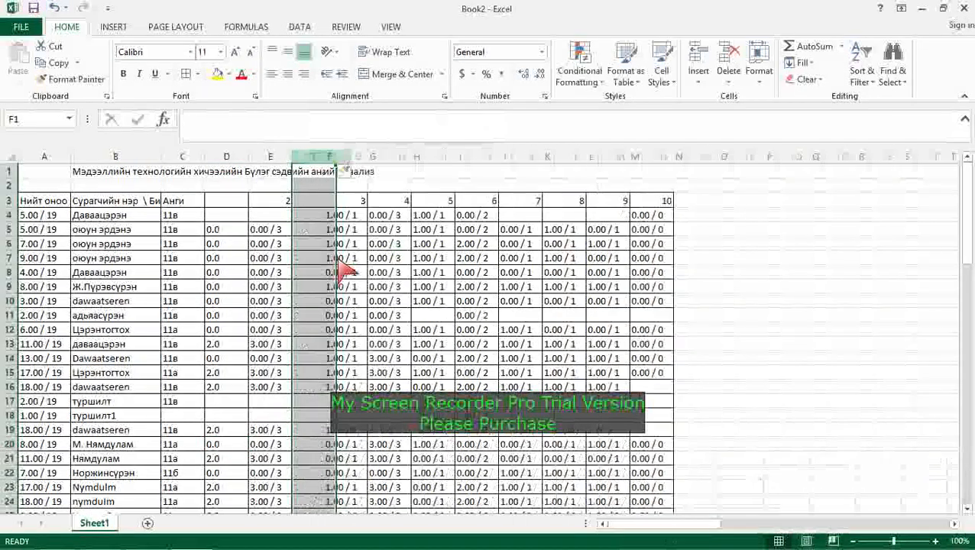
Step: Enter the formula =LEFT(E5,3) in cell F5 to extract the question 2 score
{"action": "left_click", "coordinate": [311, 231]}
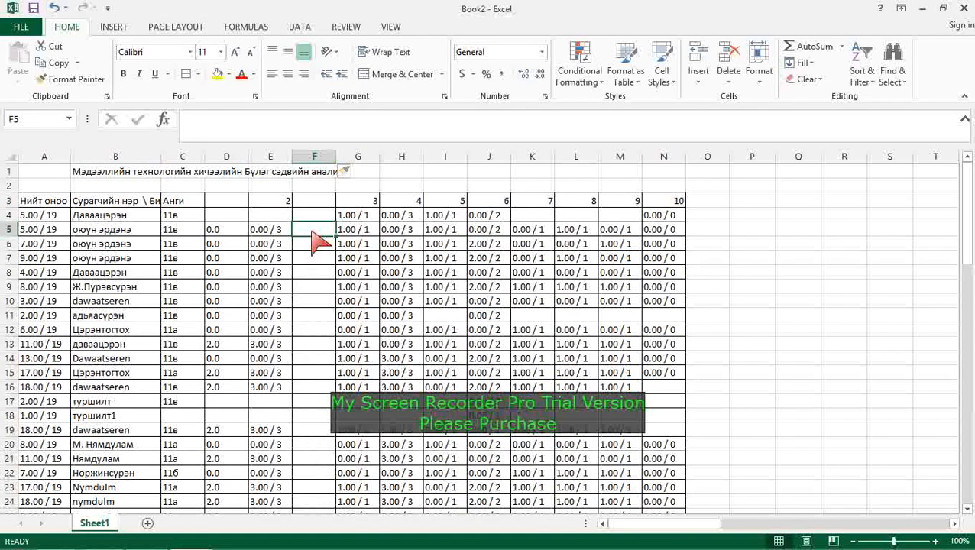
{"action": "type", "text": "=lw"}
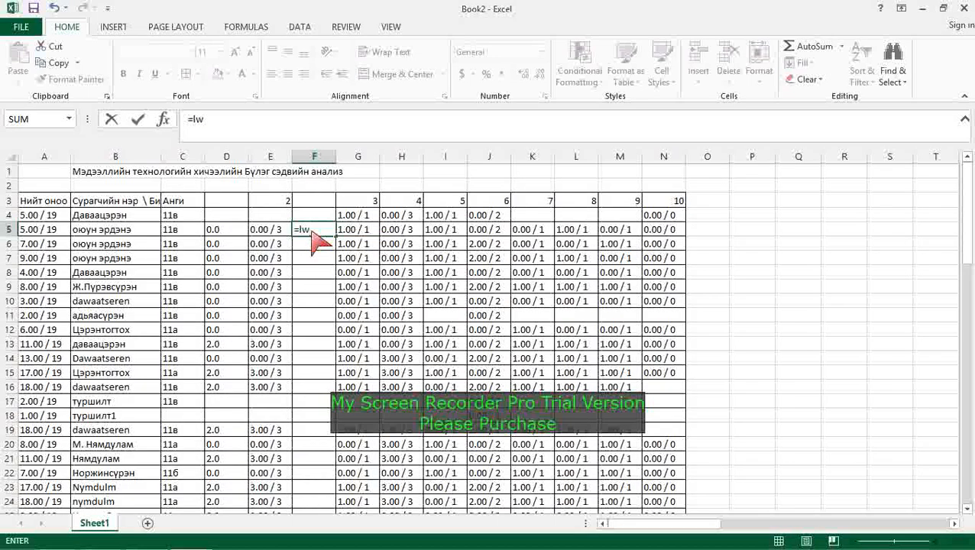
{"action": "key", "text": "BackSpace"}
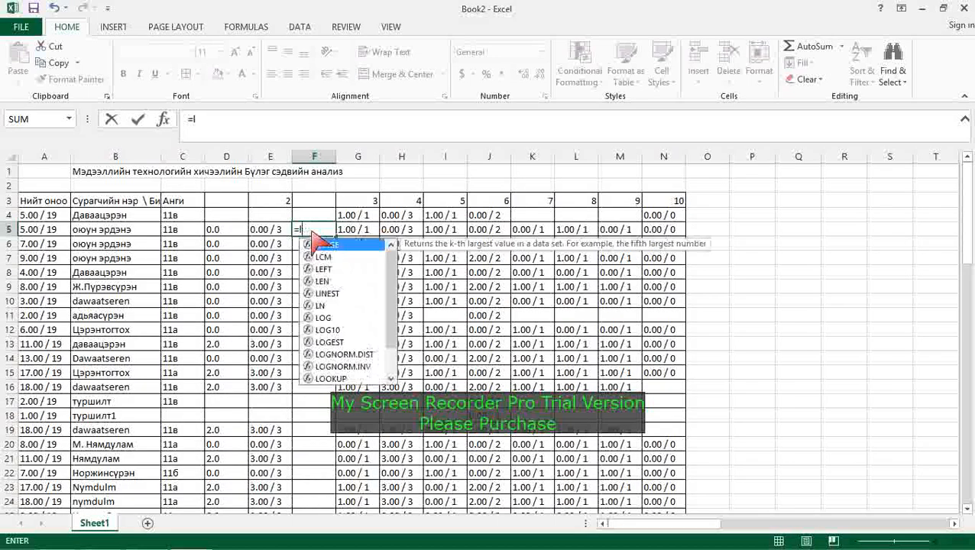
{"action": "type", "text": "e"}
{"action": "double_click", "coordinate": [322, 244]}
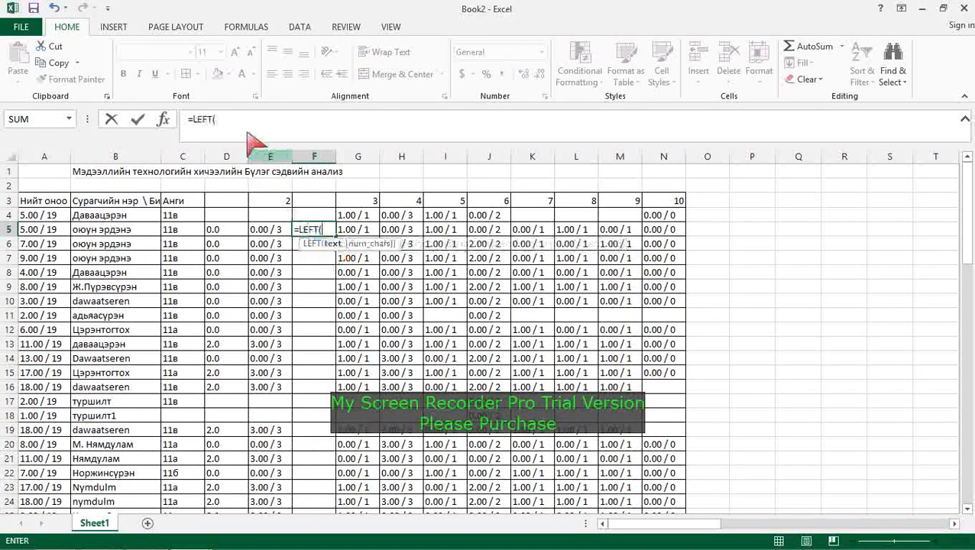
{"action": "left_click", "coordinate": [268, 232]}
{"action": "left_click", "coordinate": [252, 134]}
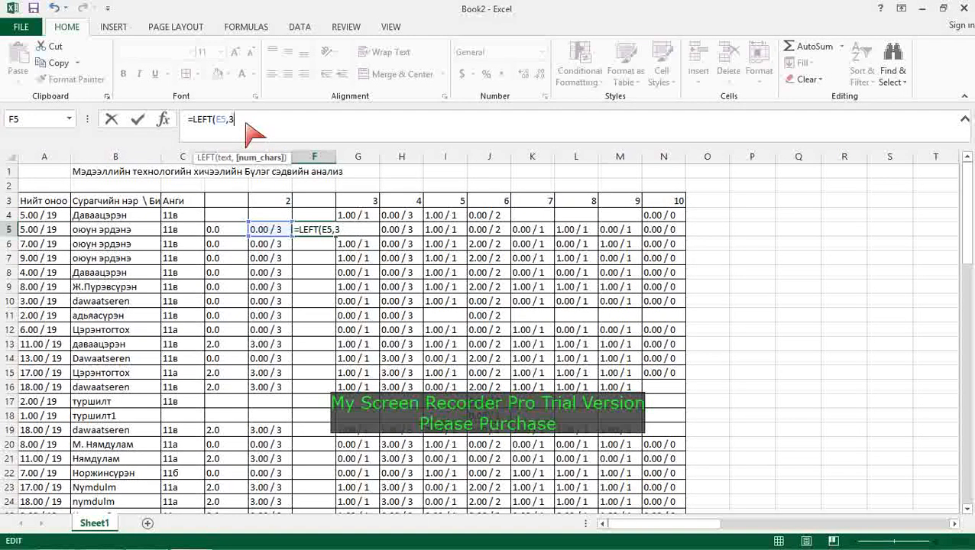
{"action": "key", "text": "Return"}
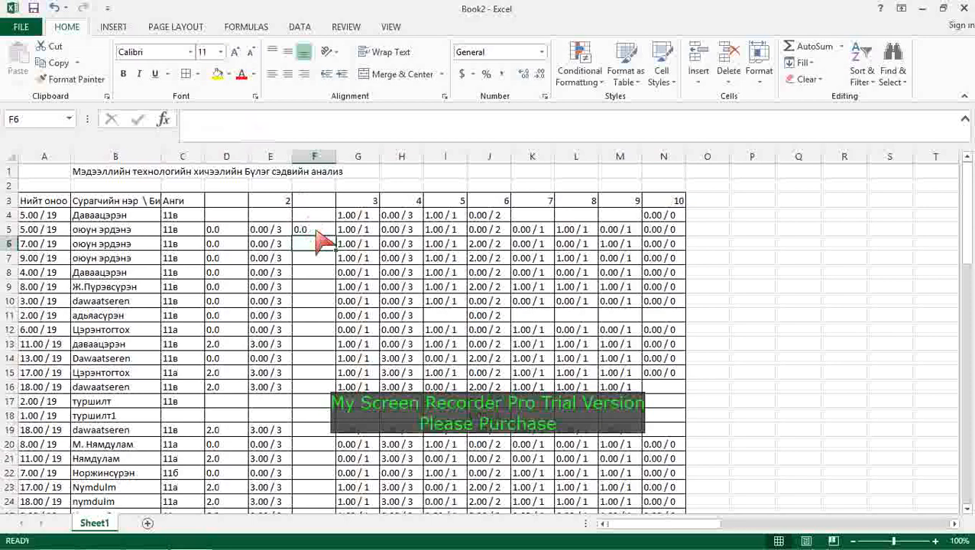
Step: Fill the LEFT formula from F5 down column F through the student rows
{"action": "left_click", "coordinate": [318, 232]}
{"action": "left_click_drag", "start_coordinate": [334, 237], "coordinate": [292, 482]}
{"action": "scroll", "coordinate": [341, 191], "scroll_direction": "up", "scroll_amount": 19}
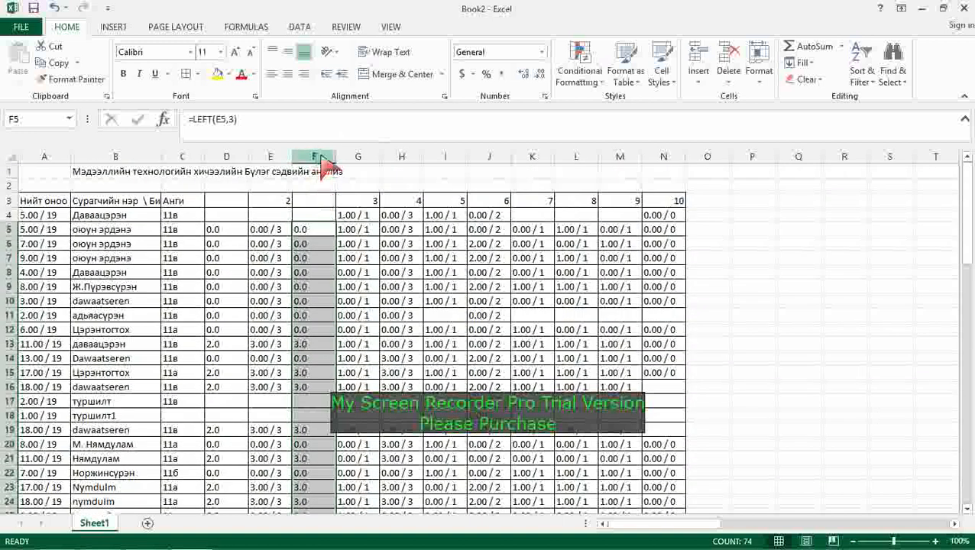
Step: Copy column F, paste it over itself as values only, and check cells F6, F9 and F13
{"action": "left_click", "coordinate": [321, 158]}
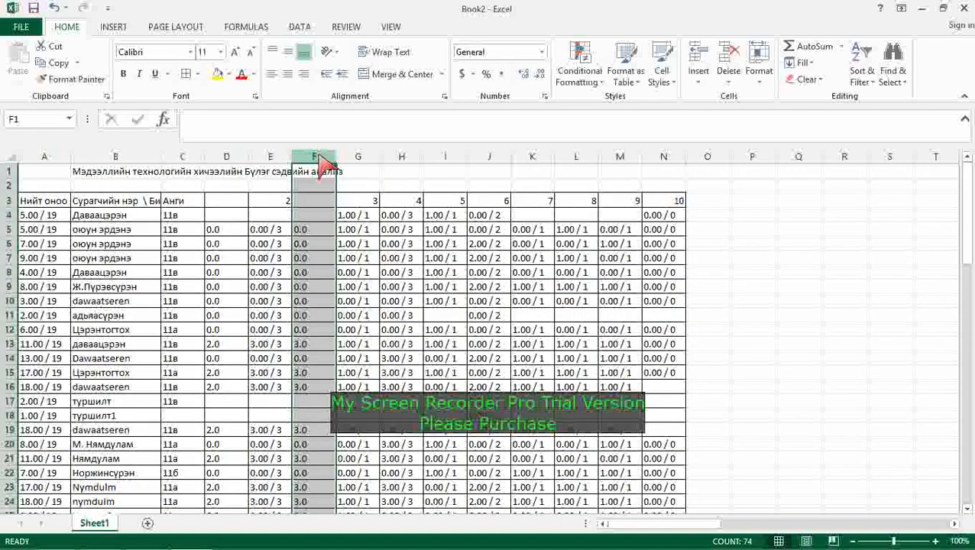
{"action": "right_click", "coordinate": [322, 160]}
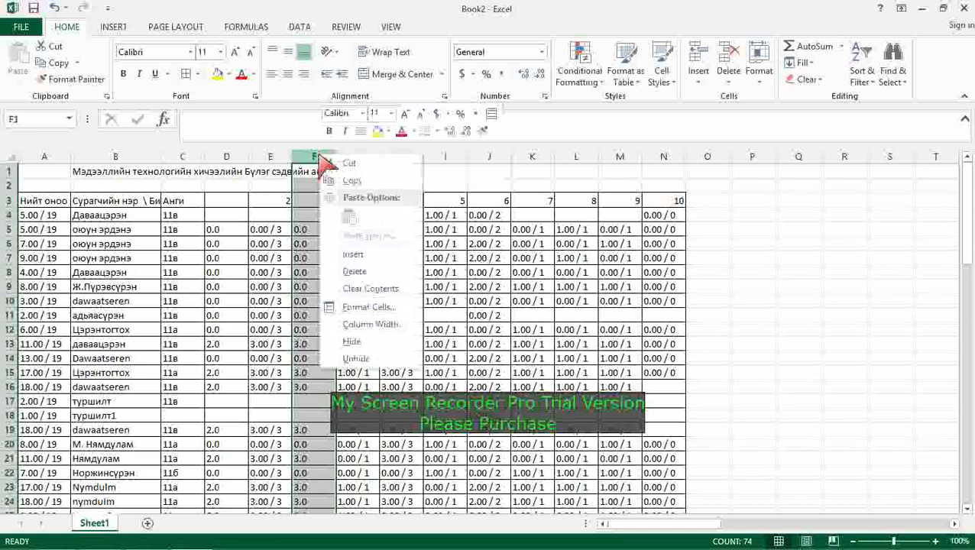
{"action": "left_click", "coordinate": [363, 183]}
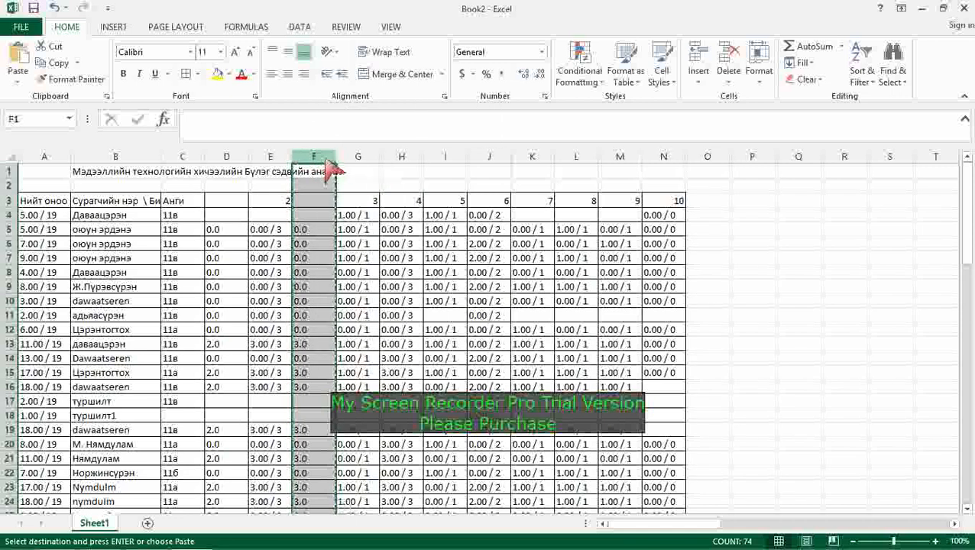
{"action": "right_click", "coordinate": [335, 170]}
{"action": "left_click", "coordinate": [379, 222]}
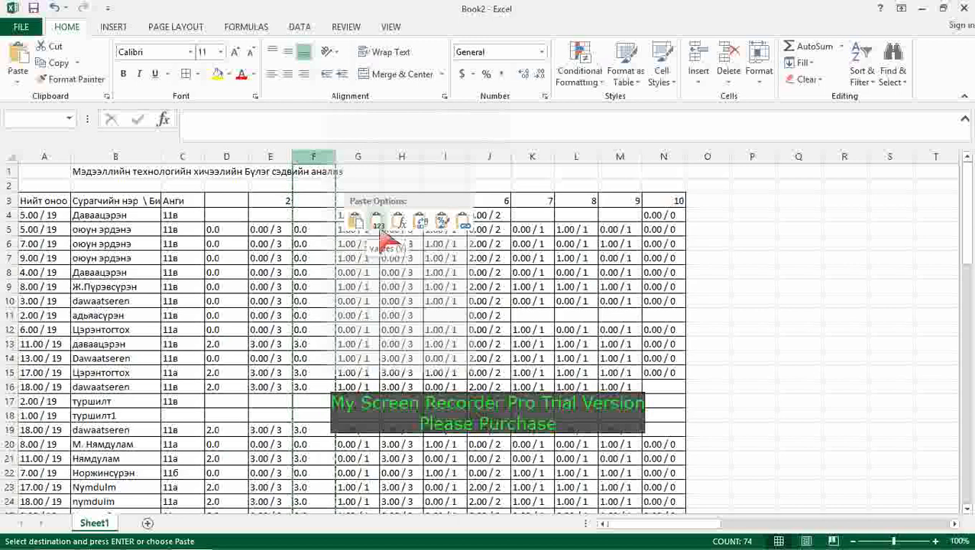
{"action": "left_click", "coordinate": [313, 244]}
{"action": "left_click", "coordinate": [317, 287]}
{"action": "left_click", "coordinate": [320, 344]}
Step: Delete the original question 2 score column E
{"action": "left_click", "coordinate": [252, 158]}
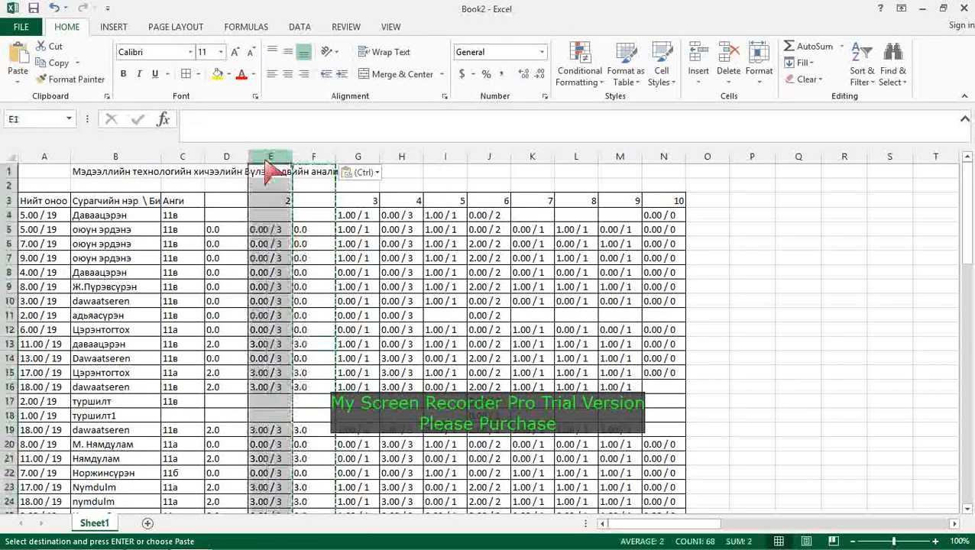
{"action": "right_click", "coordinate": [261, 157]}
{"action": "left_click", "coordinate": [321, 277]}
{"action": "left_click", "coordinate": [697, 289]}
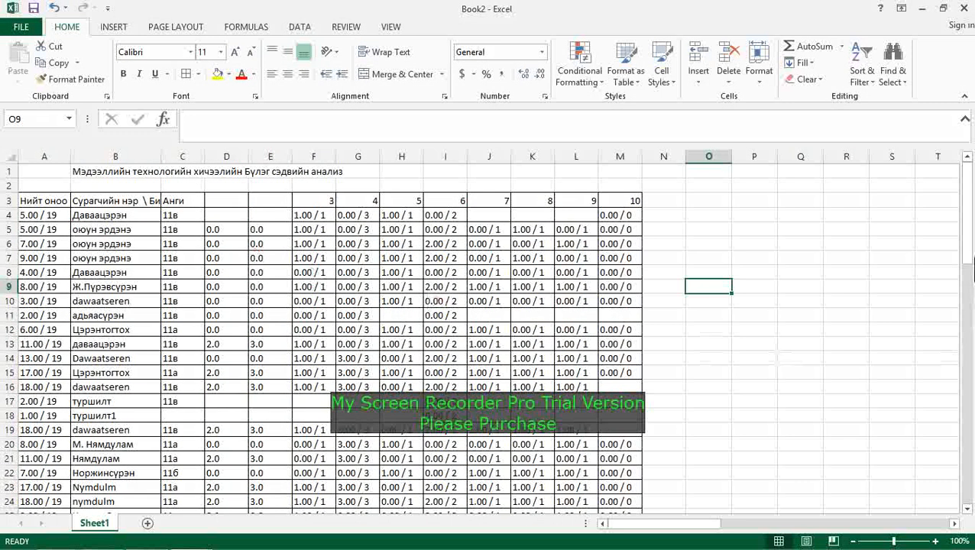
{"action": "left_click_drag", "start_coordinate": [969, 252], "coordinate": [967, 282]}
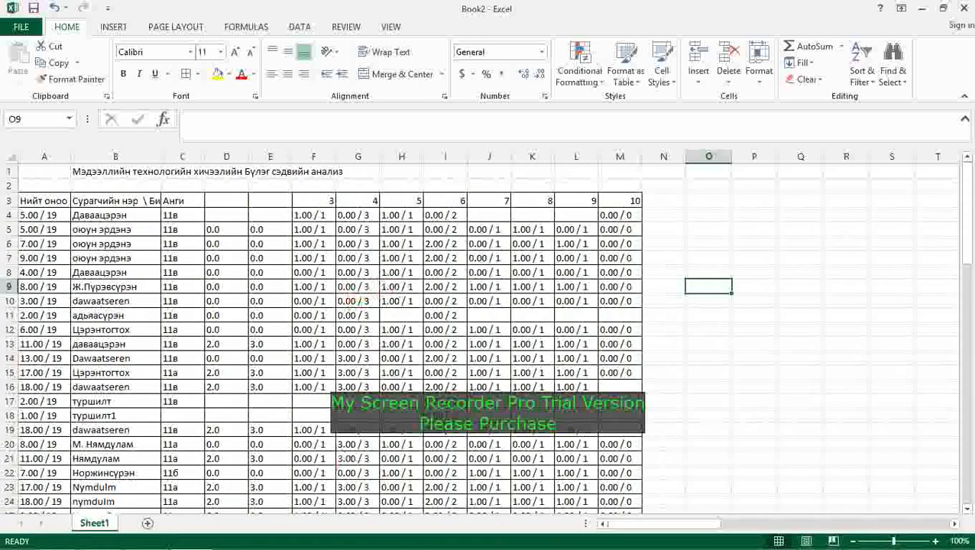
{"action": "left_click", "coordinate": [145, 544]}
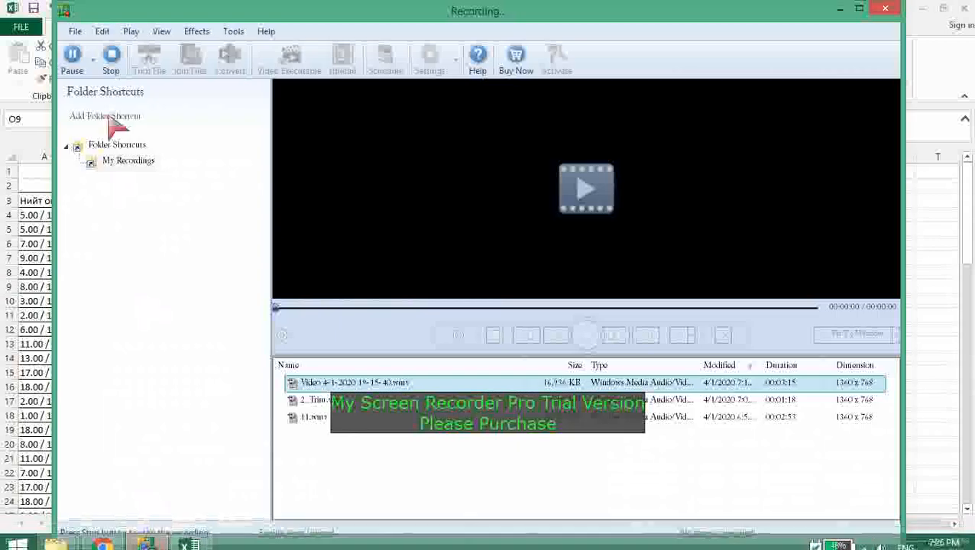